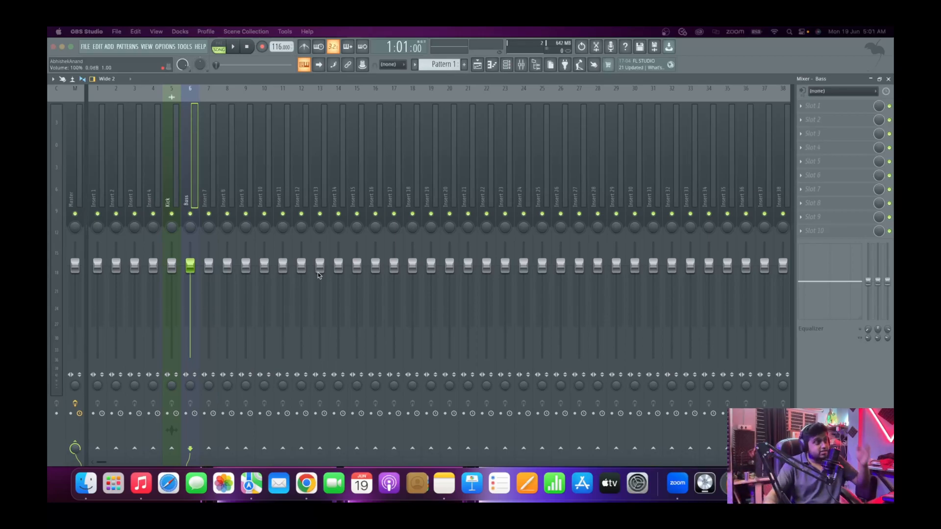
Select the Kick mixer track and play the pattern to hear the kick and bass together.
left_click(172, 198)
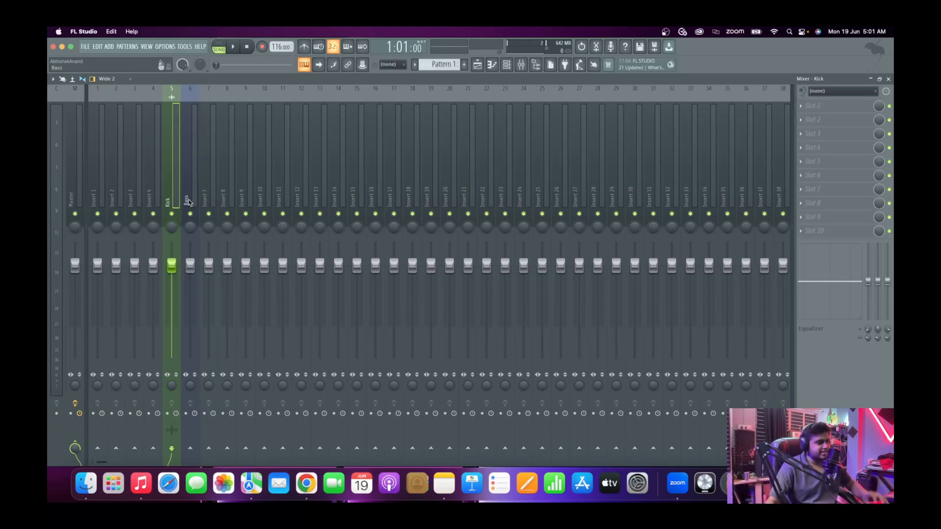
key("space")
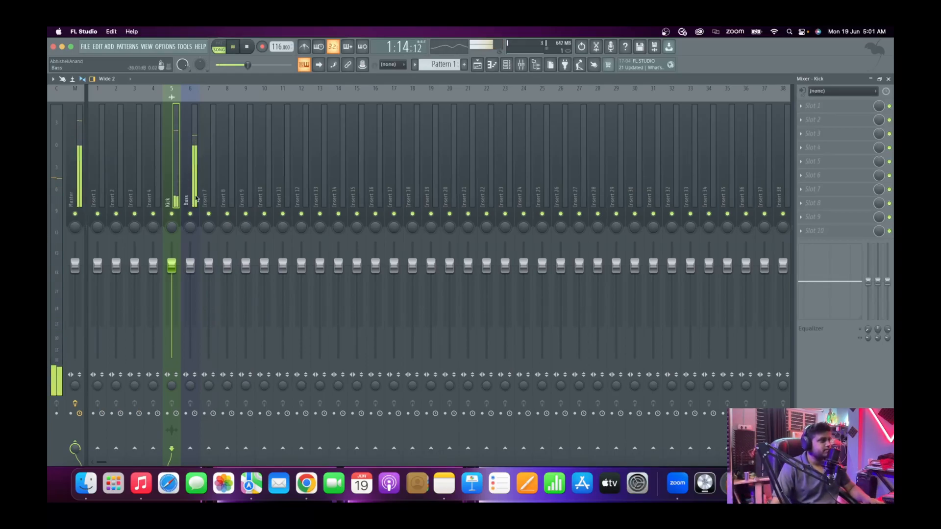
key("space")
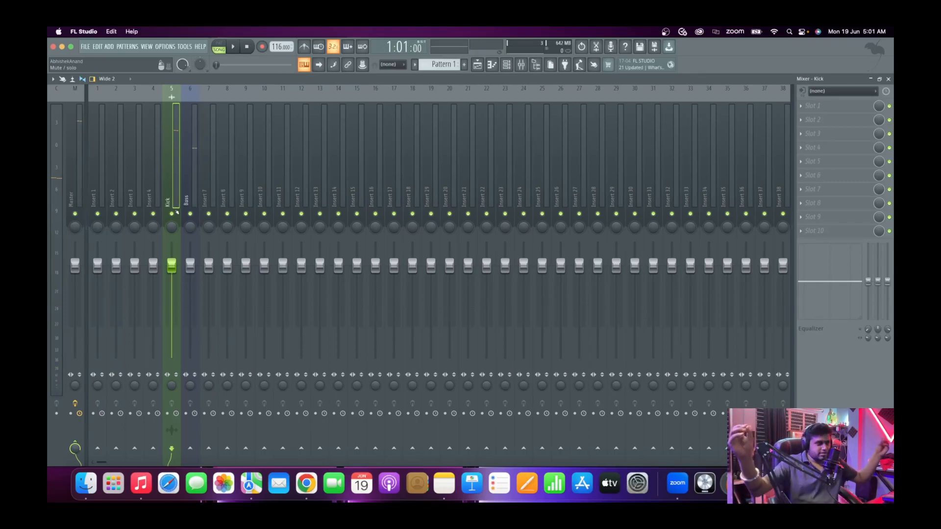
Load Fruity Parametric EQ 2 in the Kick track's first effect slot, detach its window and move it aside.
left_click(833, 106)
mouse_move(814, 117)
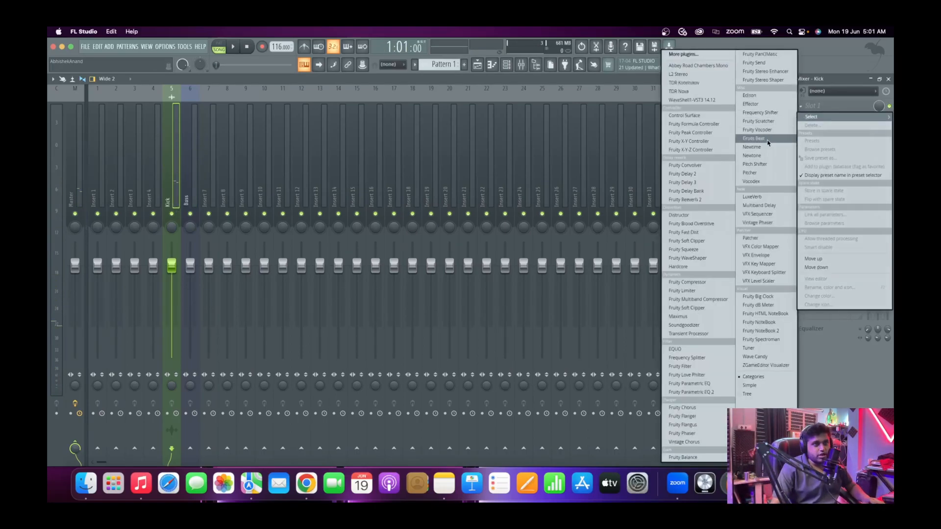
left_click(691, 392)
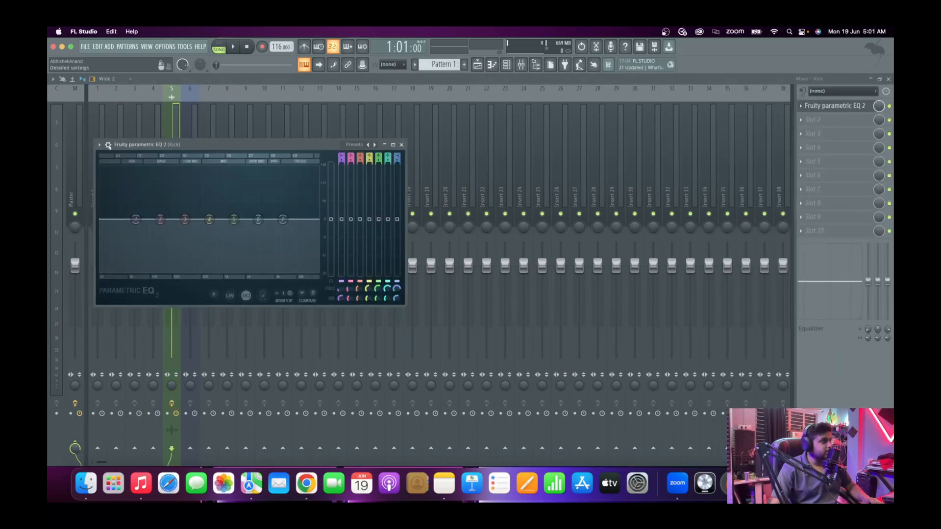
left_click(108, 145)
left_click(166, 334)
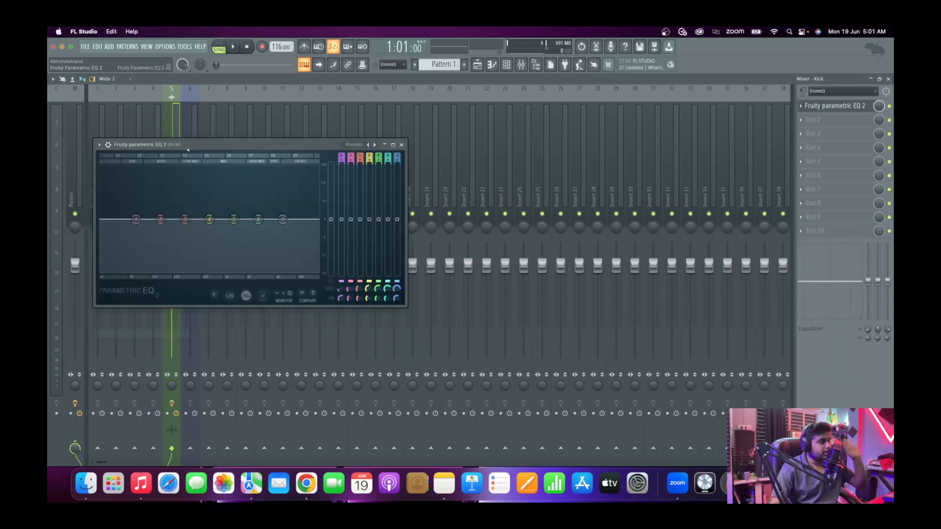
left_click_drag(210, 149, 465, 171)
Load Fruity Parametric EQ 2 in the Bass track's first effect slot.
left_click(190, 196)
left_click(806, 106)
mouse_move(811, 117)
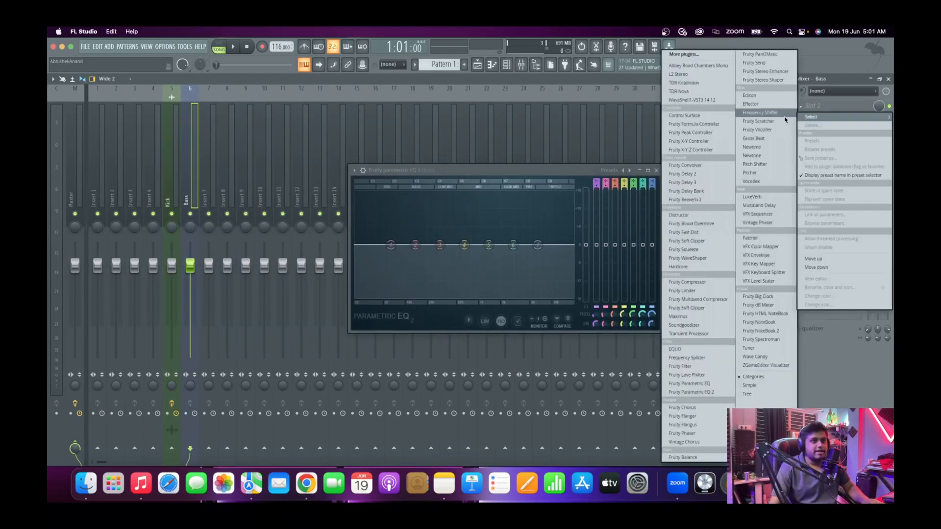
left_click(686, 392)
Arrange the Kick and Bass EQ windows side by side with the pattern playing.
key("space")
left_click_drag(439, 174, 486, 149)
left_click_drag(236, 98, 284, 163)
key("space")
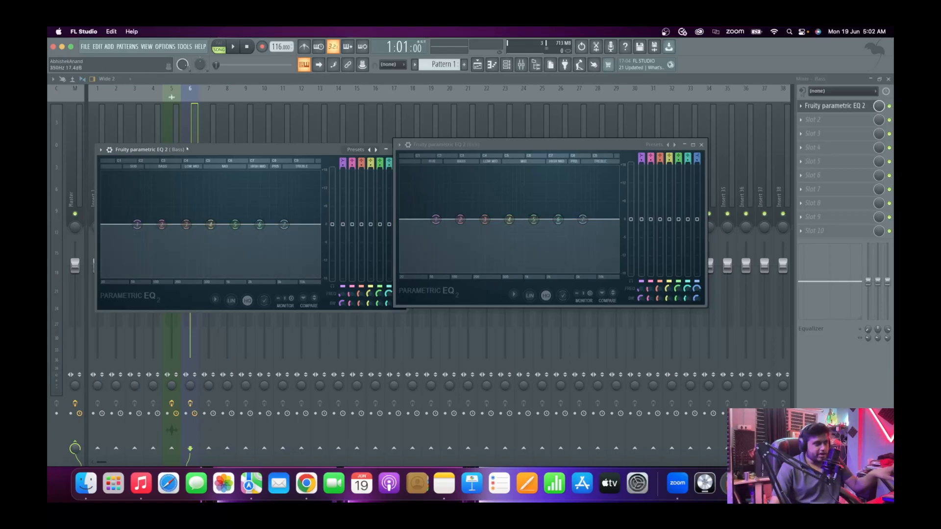
left_click_drag(191, 150, 190, 224)
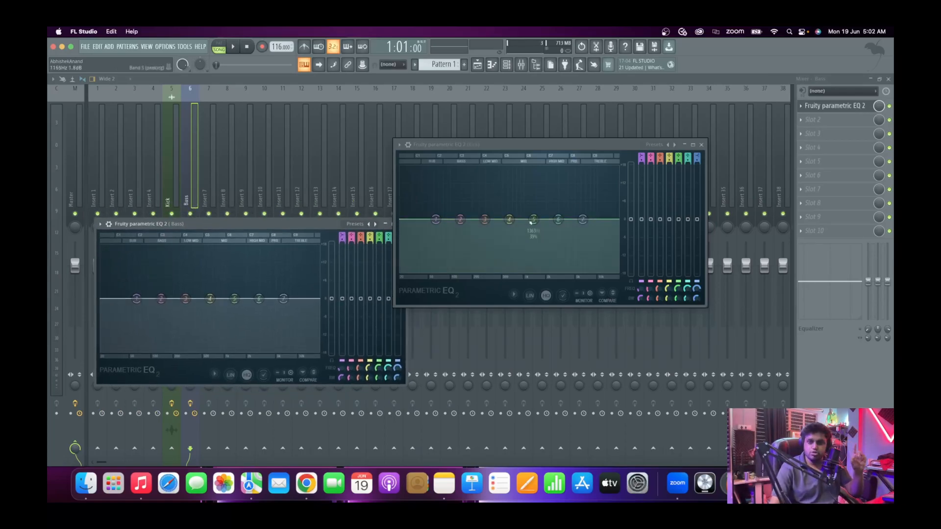
Solo the Kick track and play it to examine its frequency spectrum in the EQ.
right_click(190, 214)
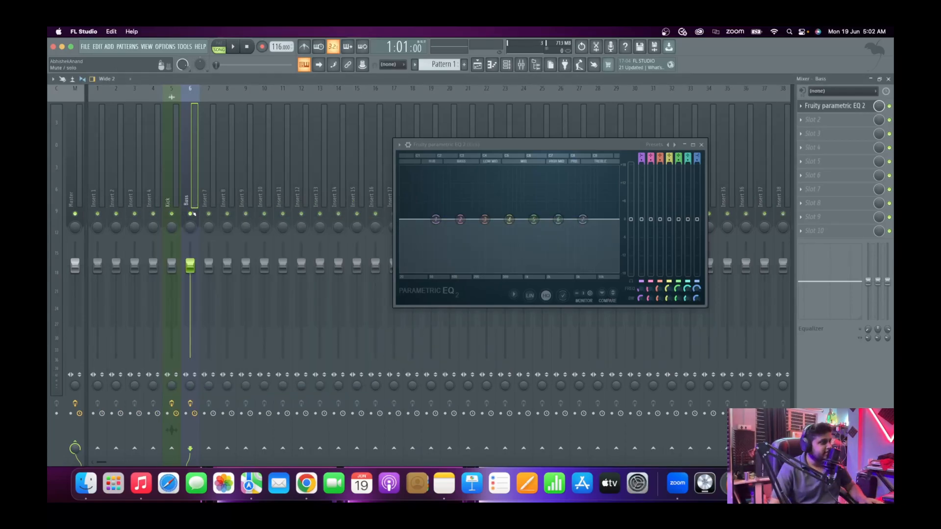
key("space")
right_click(172, 213)
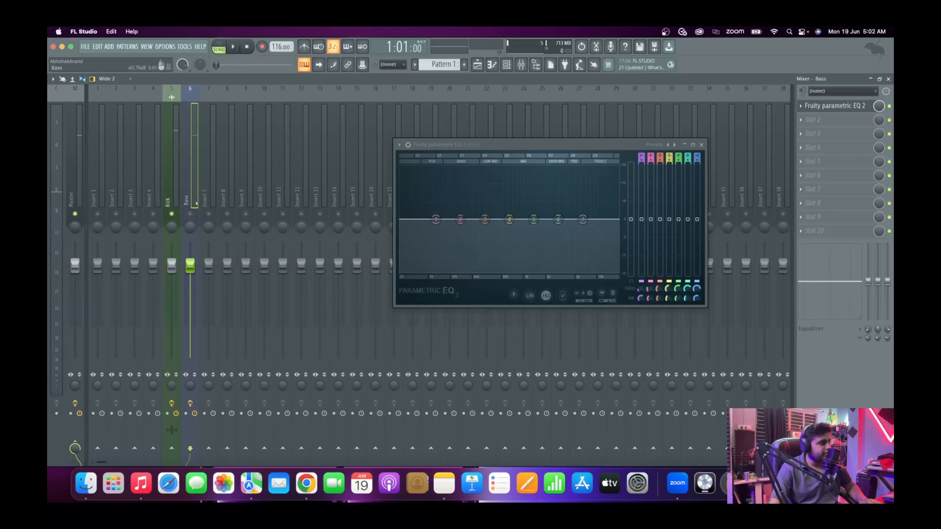
key("space")
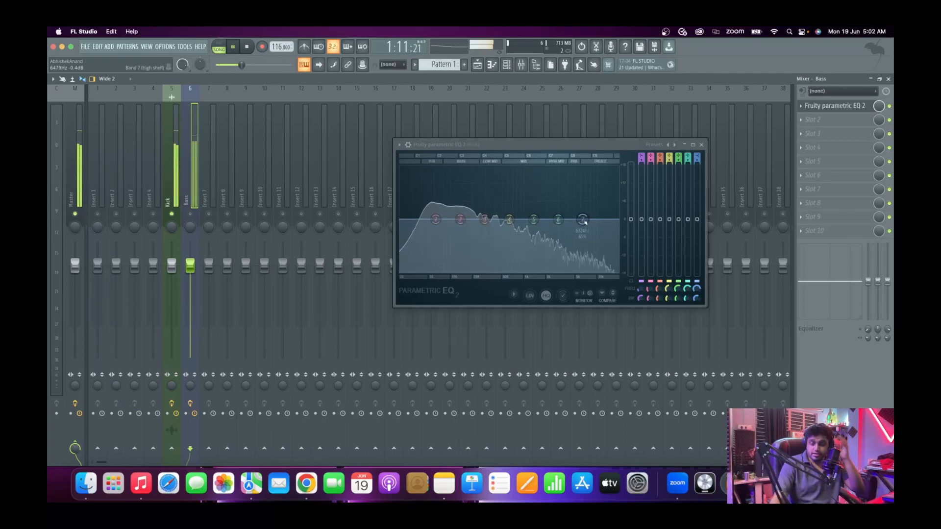
key("space")
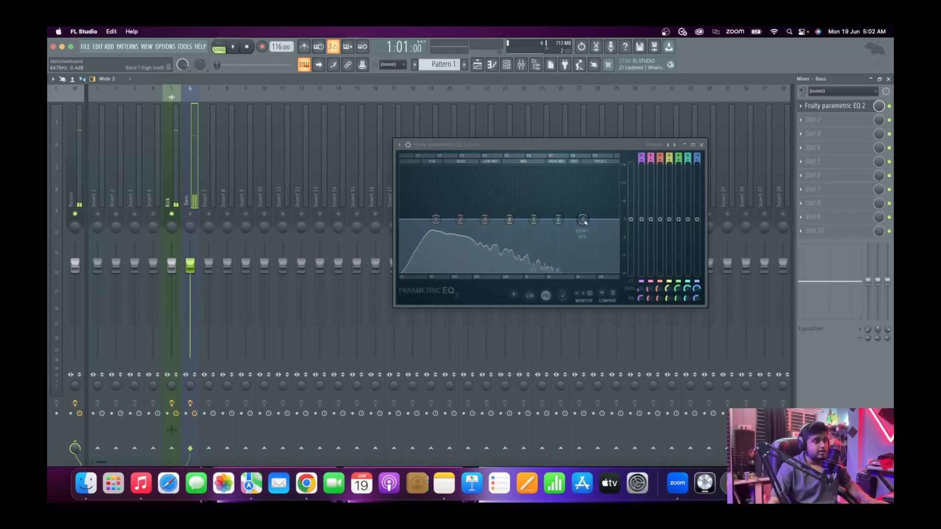
key("space")
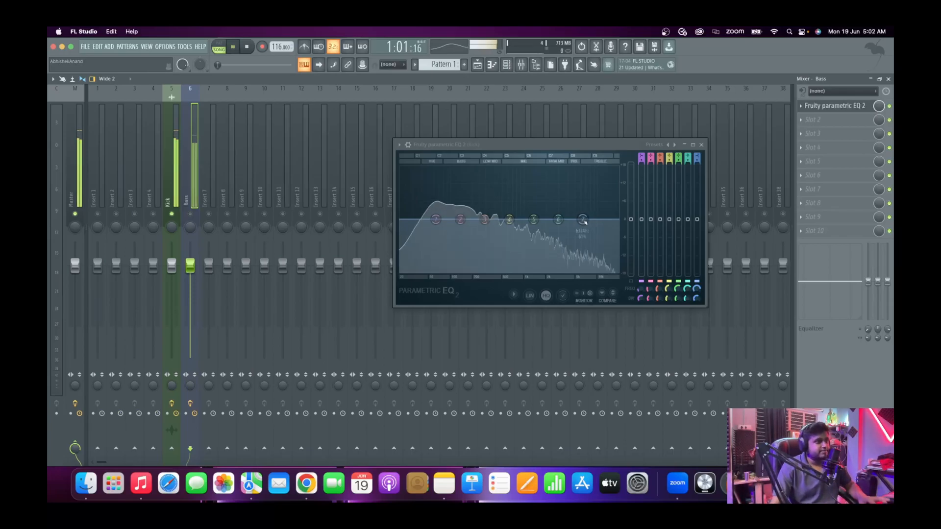
key("space")
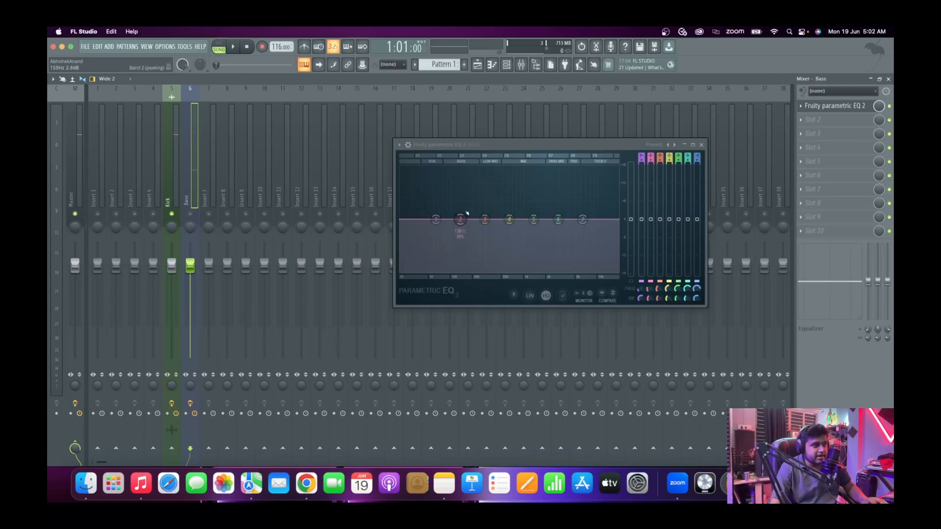
Solo the Bass track, open its EQ and play the pattern to examine the bass spectrum.
key("space")
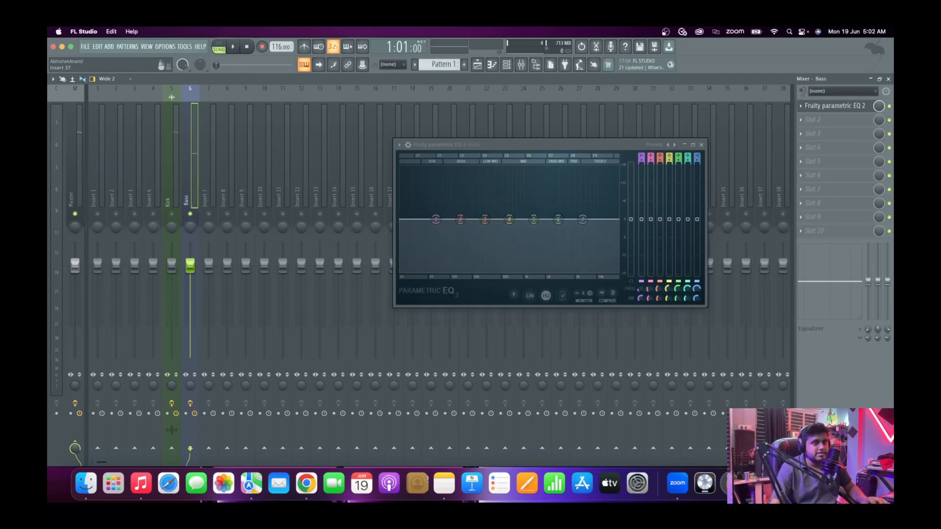
left_click(834, 106)
key("space")
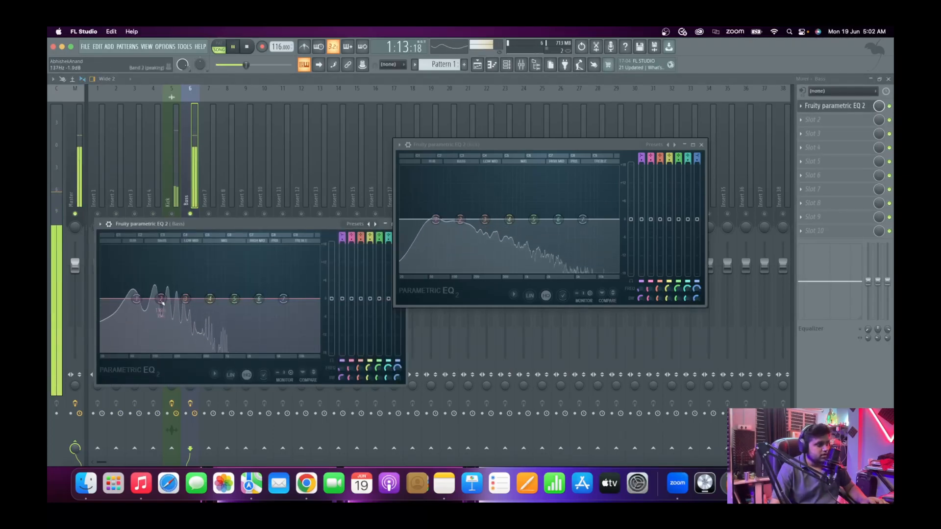
key("space")
Boost bands 1 and 2 of the Bass EQ, band 2 by about 12.6 dB at 161 Hz, and reset both.
left_click_drag(134, 301, 166, 260)
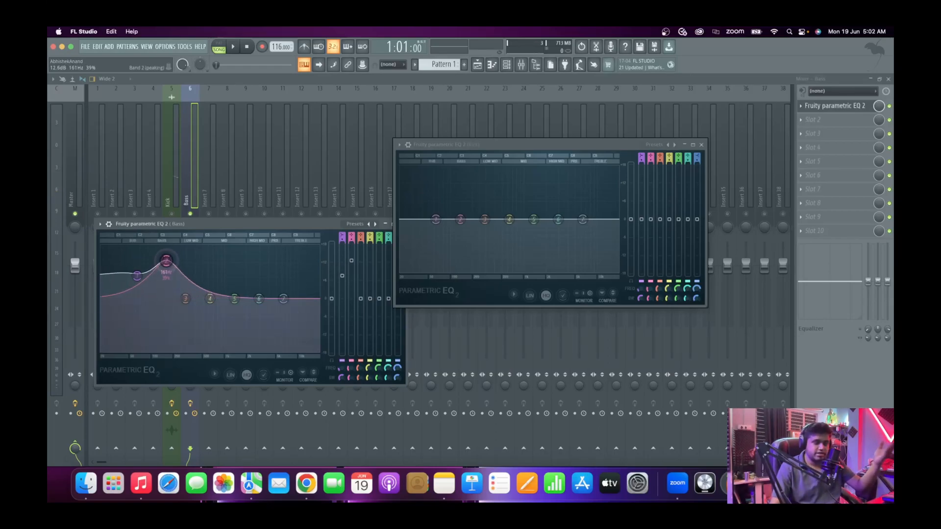
right_click(136, 276)
left_click(144, 288)
right_click(166, 260)
left_click(169, 272)
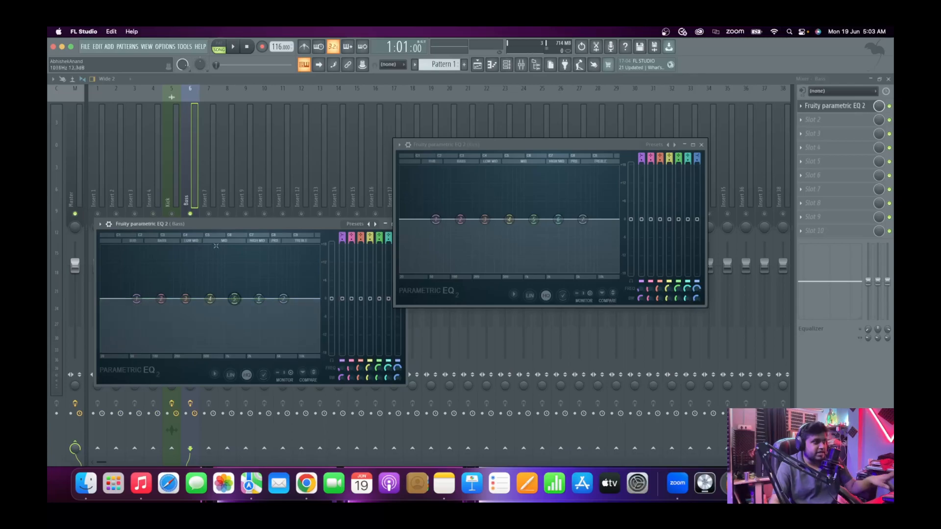
Reopen the Bass track's EQ and shift the Kick EQ window clear of it.
key("Escape")
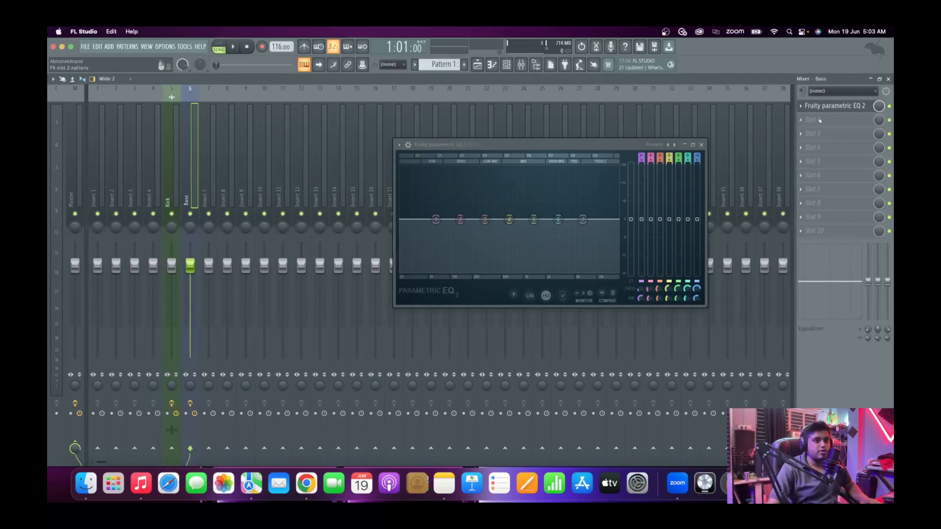
left_click(834, 106)
left_click_drag(501, 149, 531, 152)
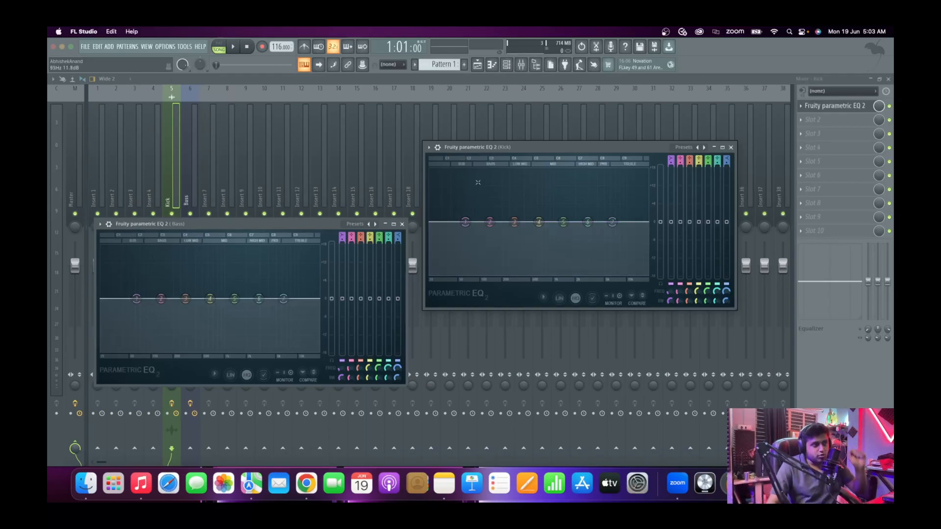
Enlarge the Kick EQ window and position it beside the Kick and Bass mixer tracks.
left_click_drag(739, 312, 740, 316)
left_click(542, 150)
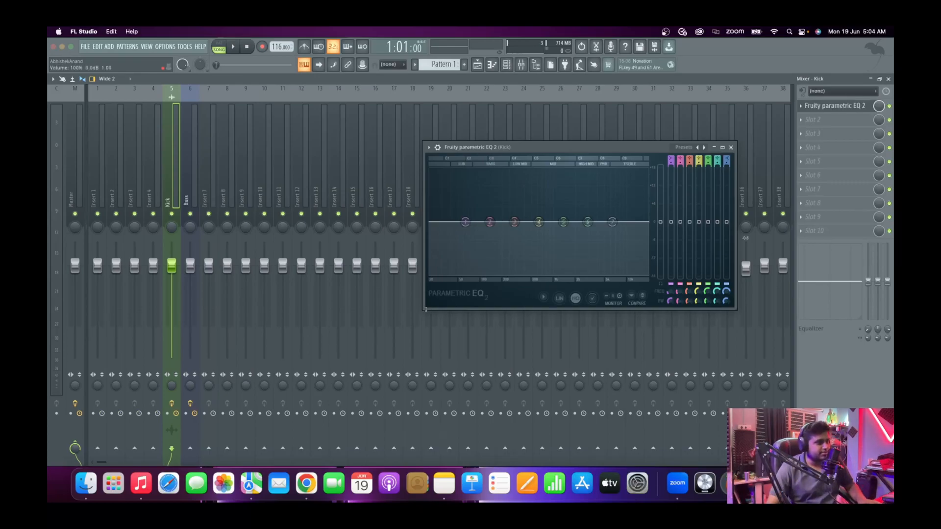
left_click_drag(425, 309, 281, 279)
left_click_drag(593, 278, 593, 281)
left_click_drag(589, 111, 794, 75)
left_click_drag(453, 81, 342, 216)
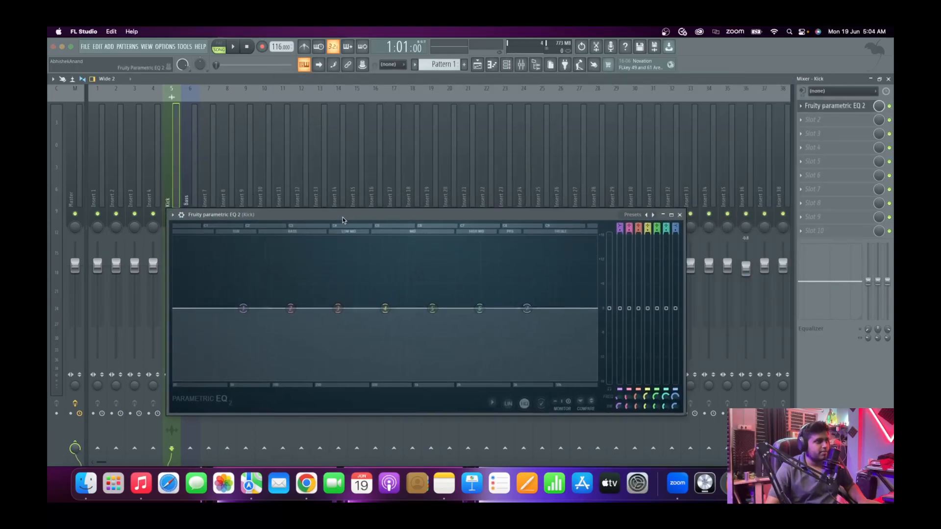
left_click_drag(681, 216, 766, 121)
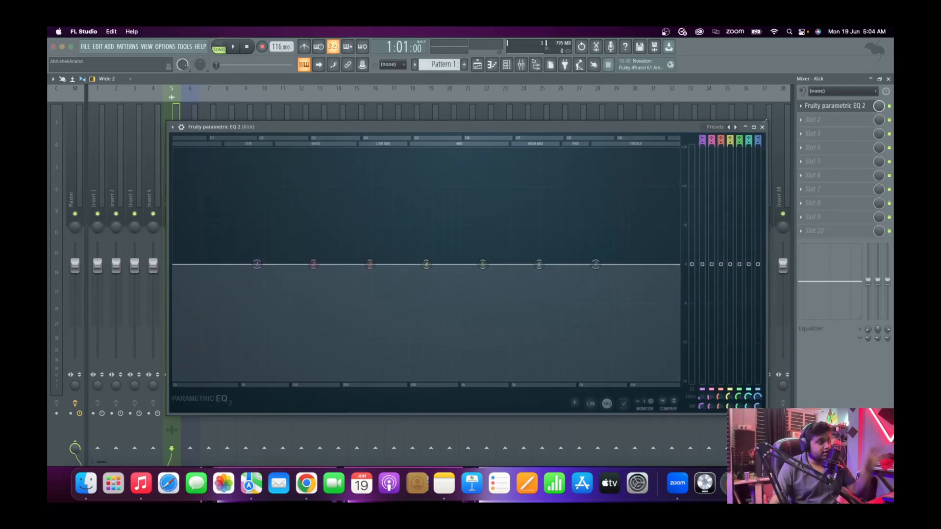
left_click_drag(249, 127, 290, 127)
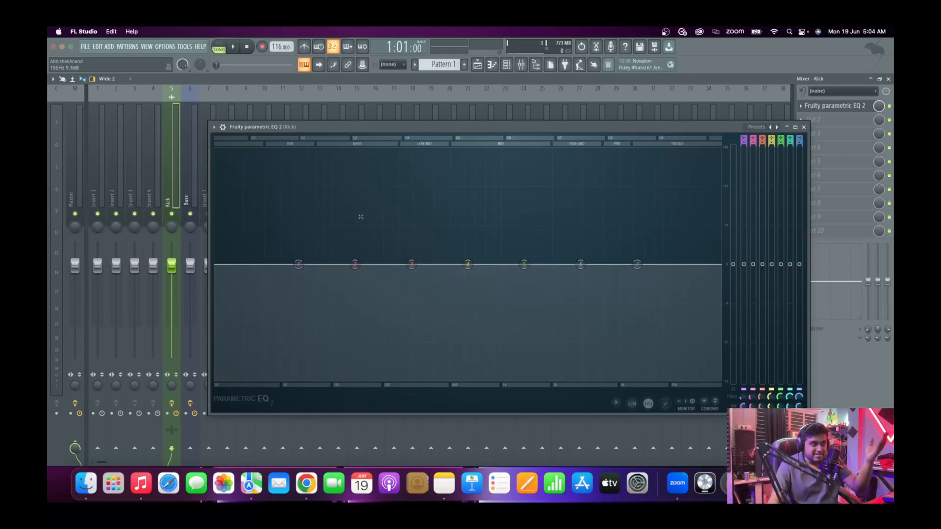
Boost band 2 of the Kick EQ by about 10.7 dB at 195 Hz and reset the band.
left_click_drag(355, 265, 381, 197)
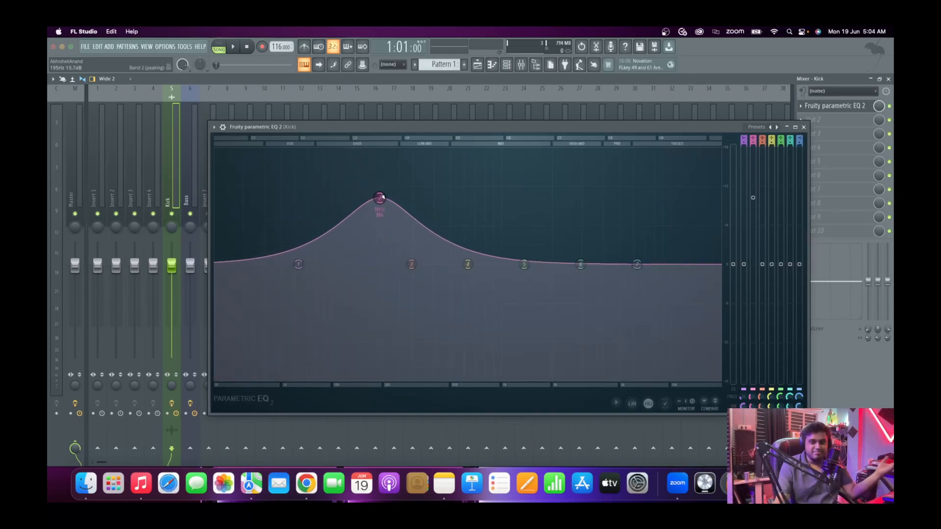
right_click(377, 197)
left_click(383, 212)
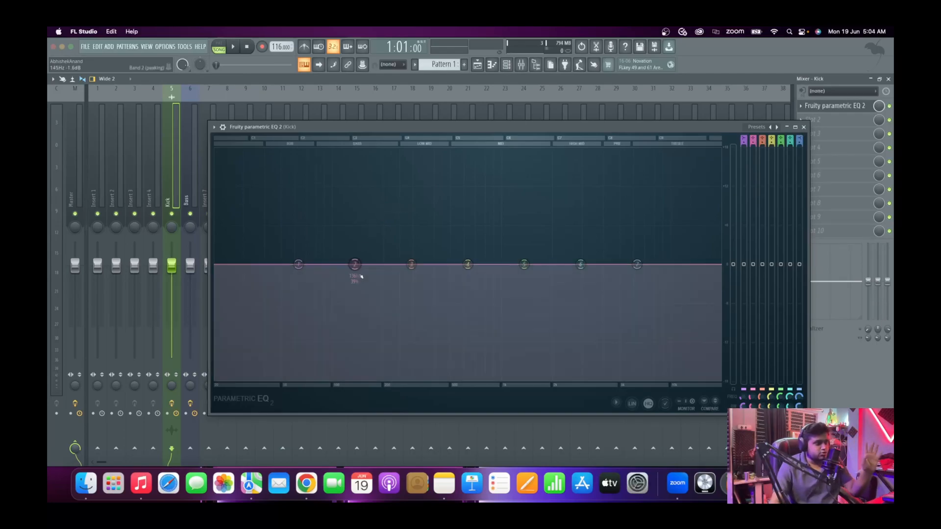
Boost Kick EQ band 2 by about 8.2 dB at 54 Hz, move it to a higher frequency with less gain, and reset it.
left_click_drag(355, 264, 287, 211)
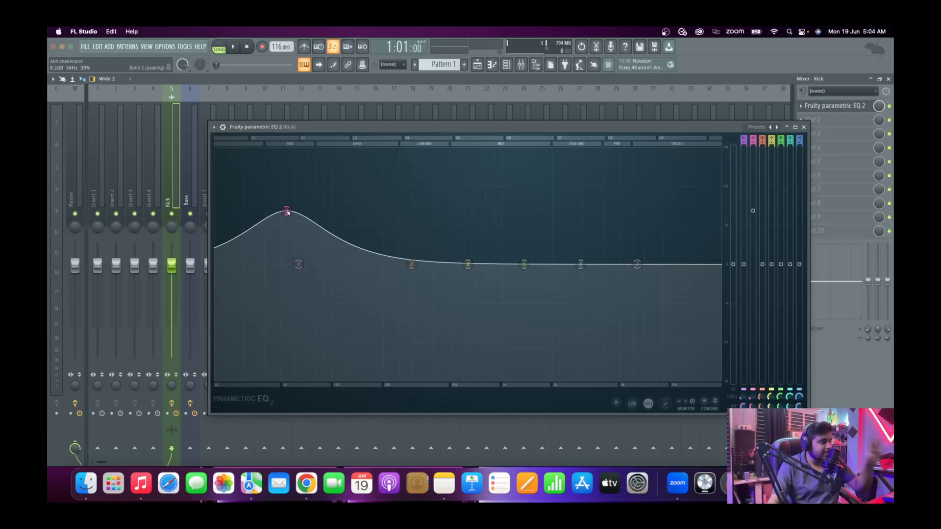
left_click_drag(286, 211, 352, 255)
right_click(351, 254)
left_click(364, 267)
Boost band 3 of the Kick EQ, adjust its bandwidth and reset the band.
left_click_drag(411, 264, 430, 176)
scroll(425, 156, "down", 5)
right_click(431, 176)
left_click(442, 189)
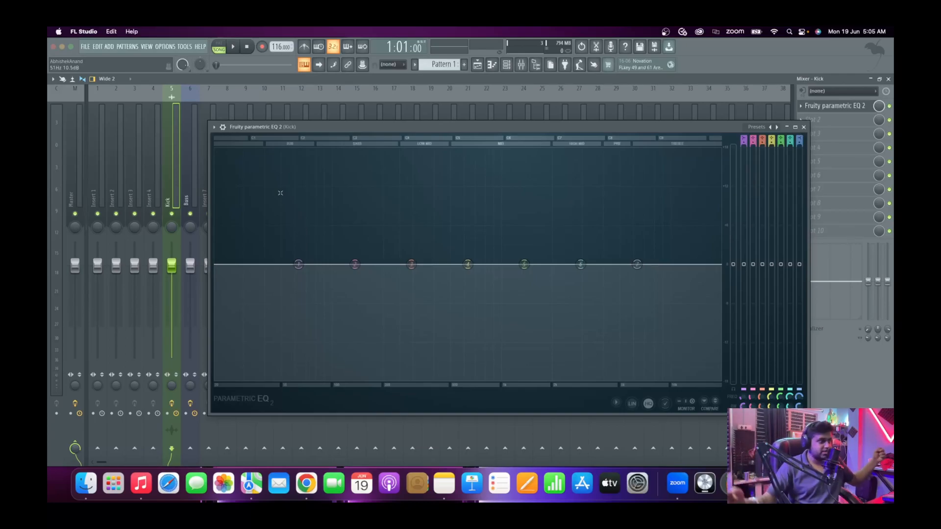
Boost Kick EQ band 2 in the bass range and by about 10.5 dB at 47 Hz, resetting it each time.
left_click_drag(355, 265, 363, 183)
right_click(364, 184)
left_click(369, 191)
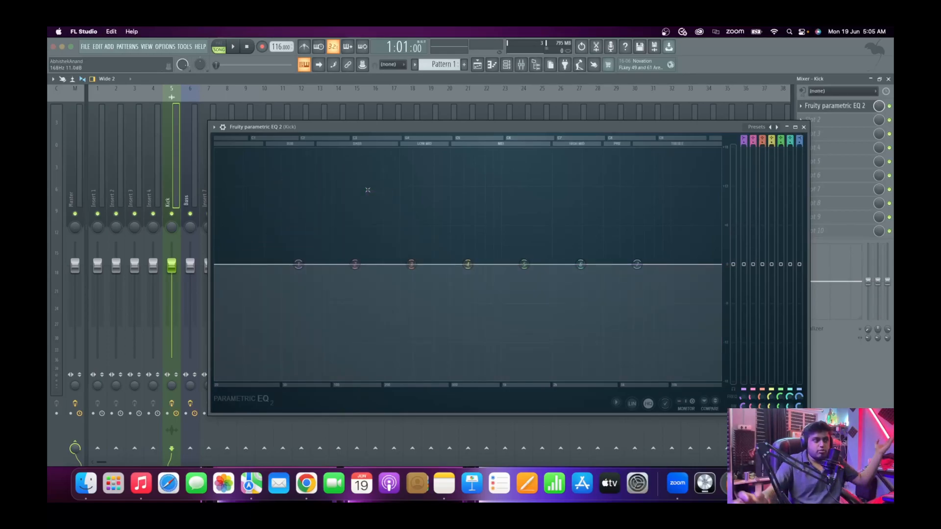
left_click_drag(355, 265, 278, 197)
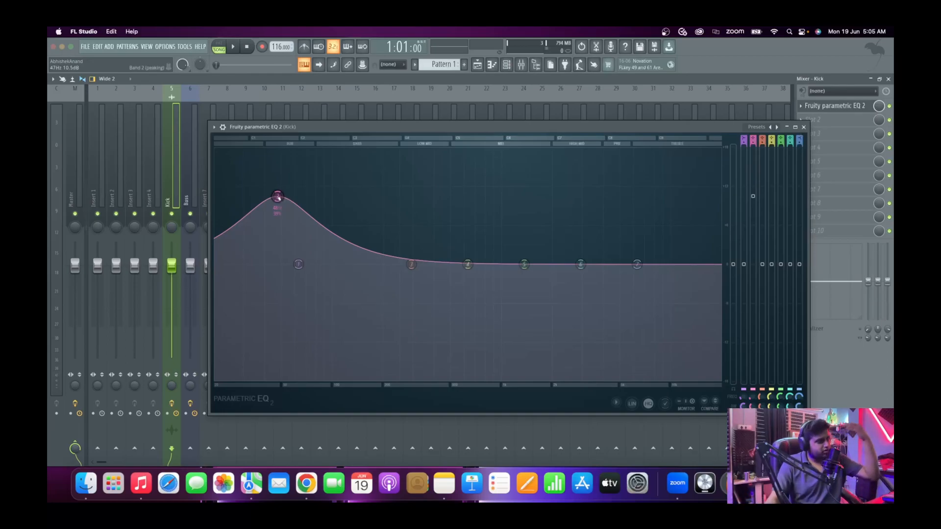
right_click(277, 197)
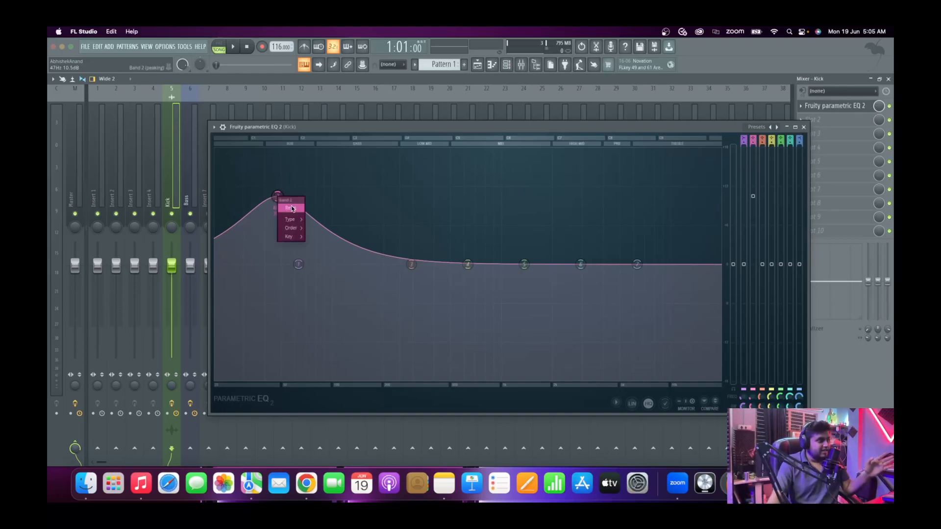
left_click(291, 208)
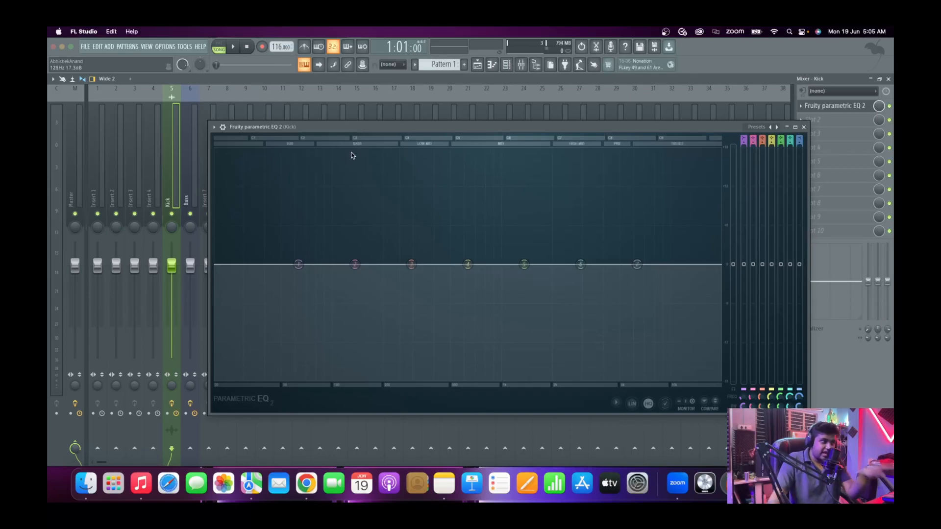
Boost Kick EQ band 2 by about 11.5 dB at 140 Hz and reset the band.
left_click_drag(355, 264, 357, 189)
right_click(356, 189)
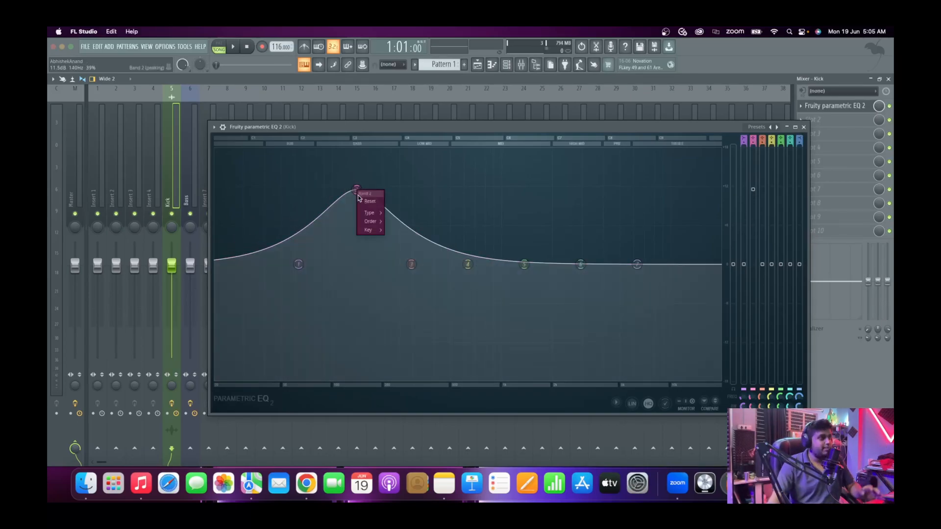
left_click(368, 199)
Open the piano roll of the KSHMR_Chest_Kick_02 channel, with the Kick EQ window moved away from the notes.
left_click(506, 65)
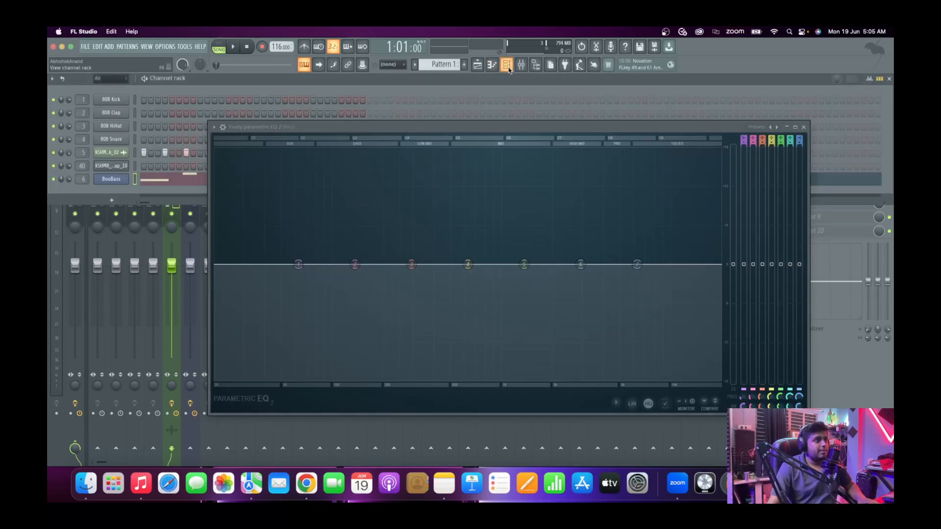
left_click_drag(343, 127, 398, 159)
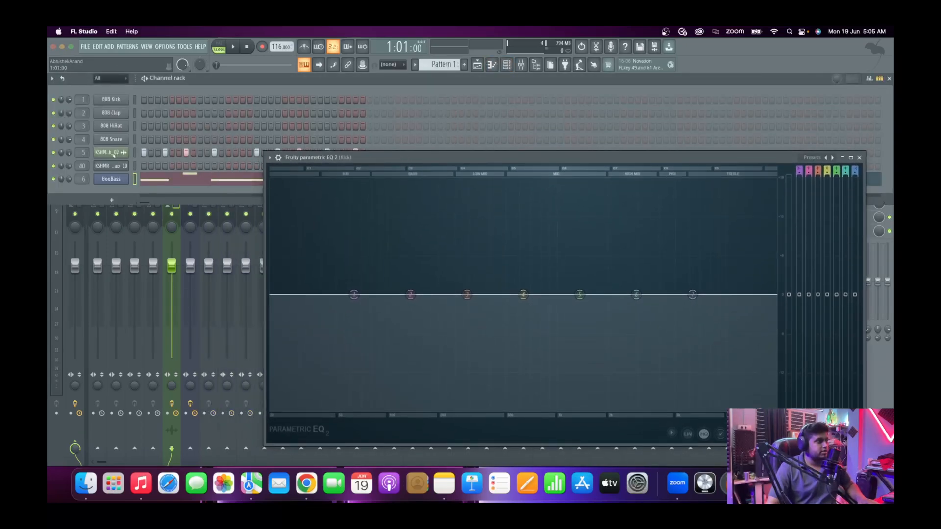
right_click(127, 152)
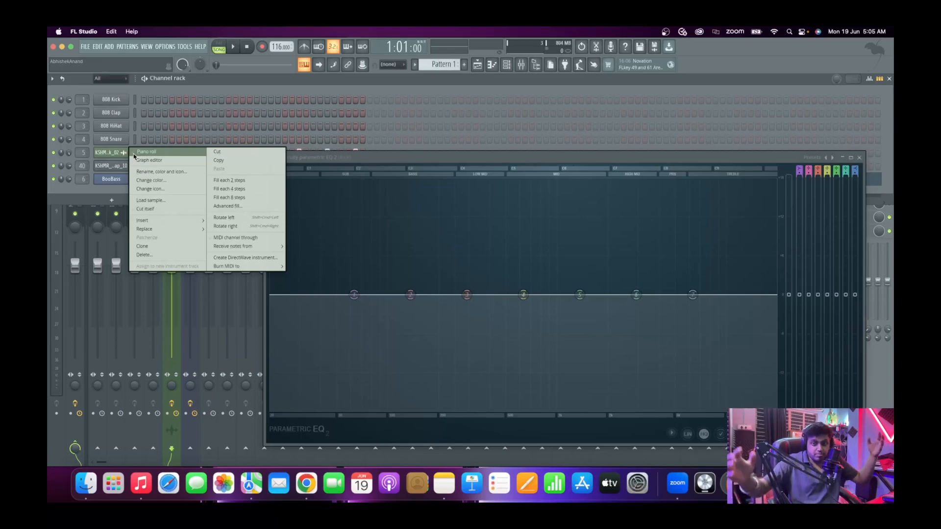
left_click(142, 152)
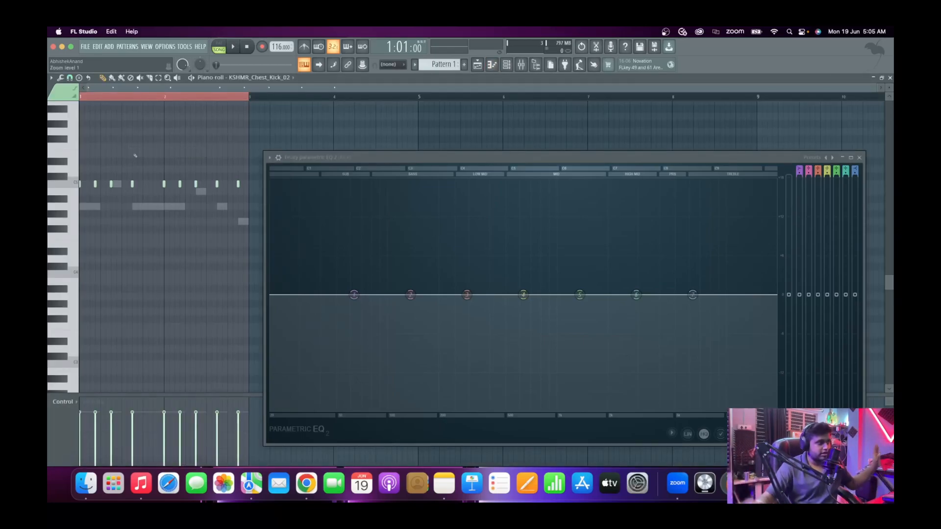
scroll(86, 188, "right", 2)
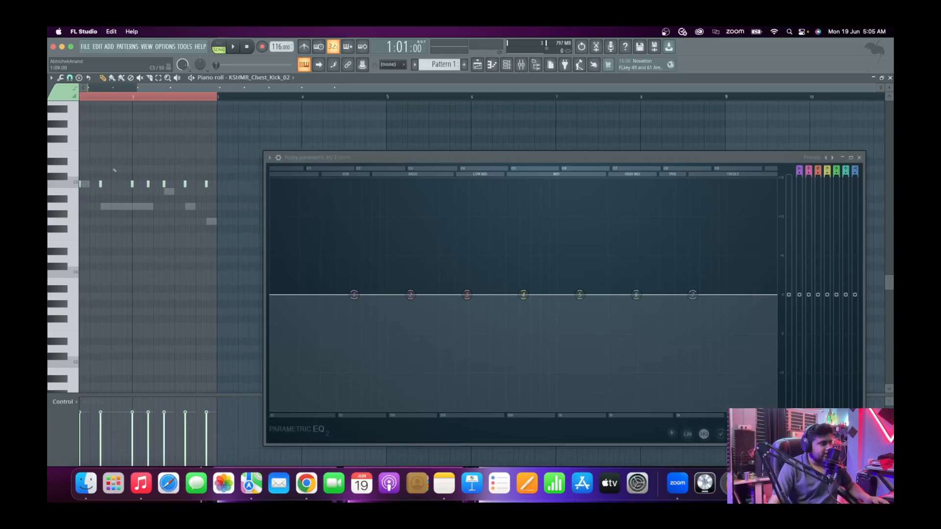
scroll(92, 187, "left", 2)
scroll(93, 185, "up", 2)
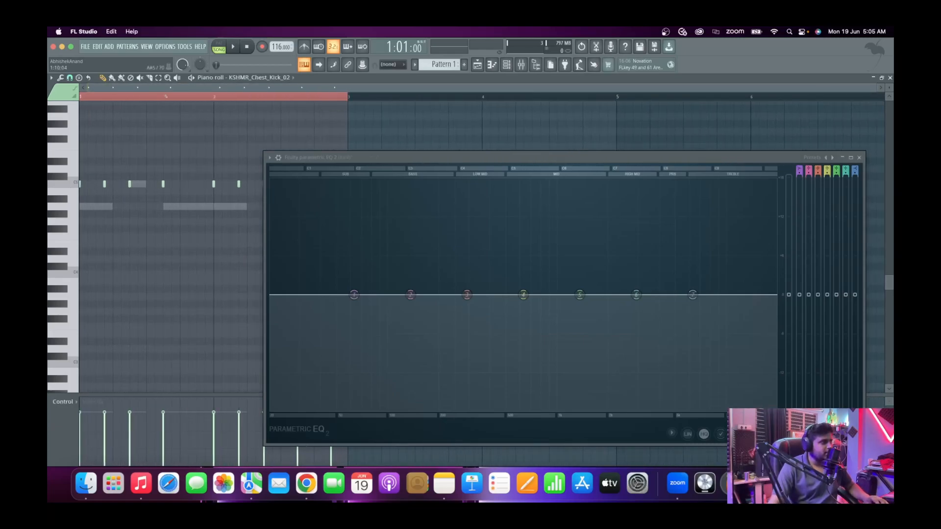
Play the pattern from the kick's piano roll and watch the kick's spectrum in the Kick EQ beside the notes.
key("space")
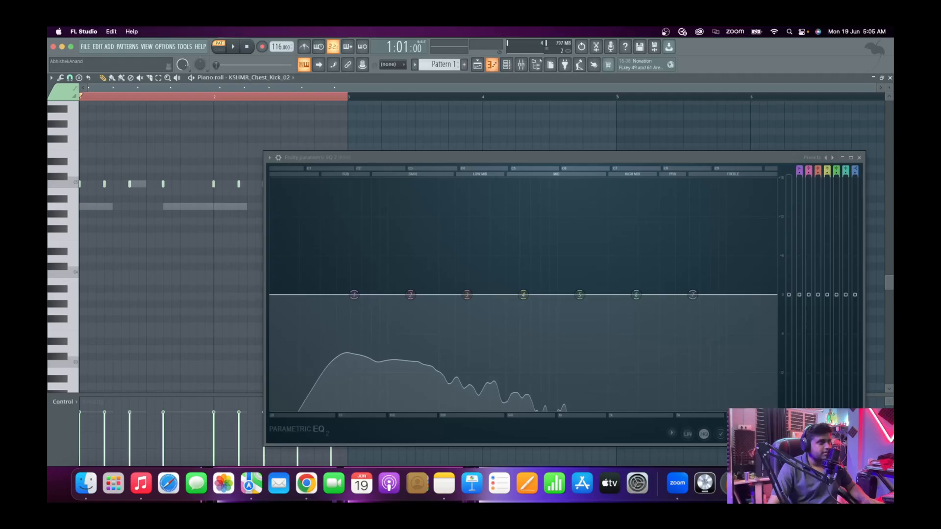
left_click(507, 65)
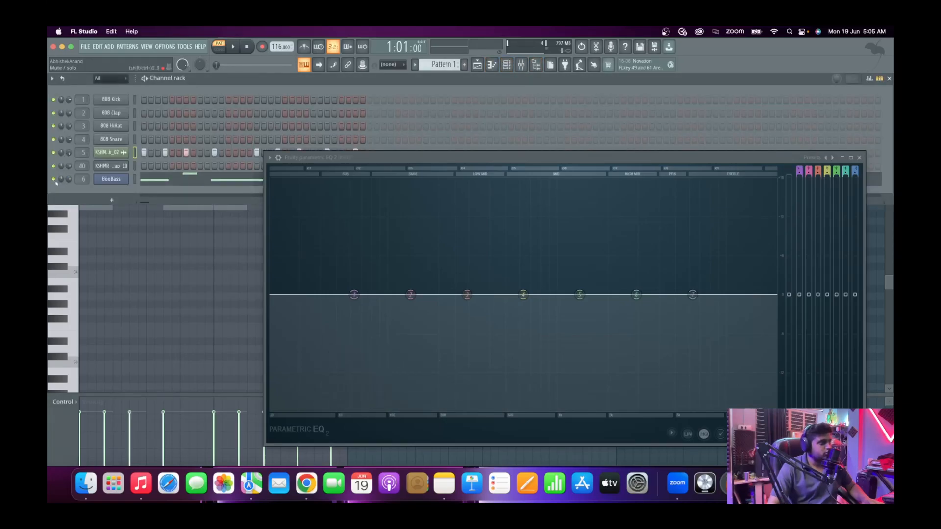
left_click(477, 65)
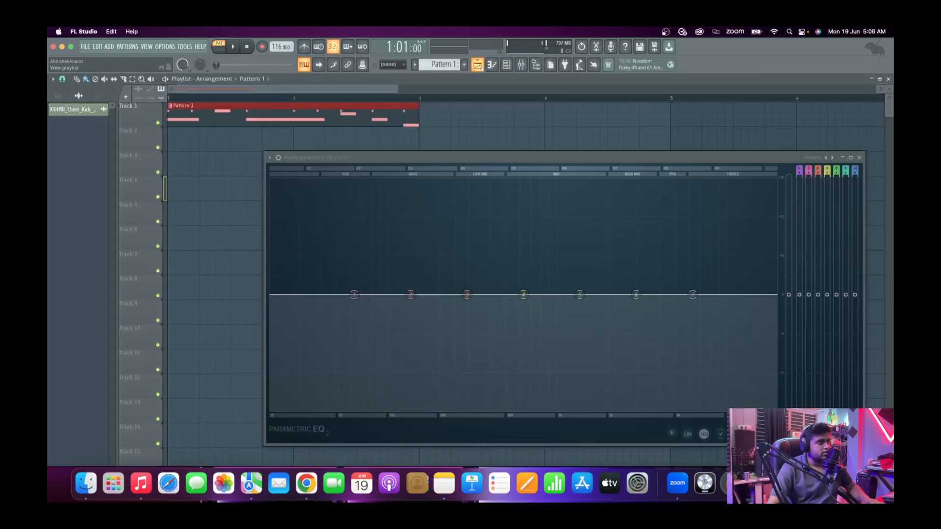
left_click(492, 64)
left_click_drag(401, 149, 498, 162)
key("space")
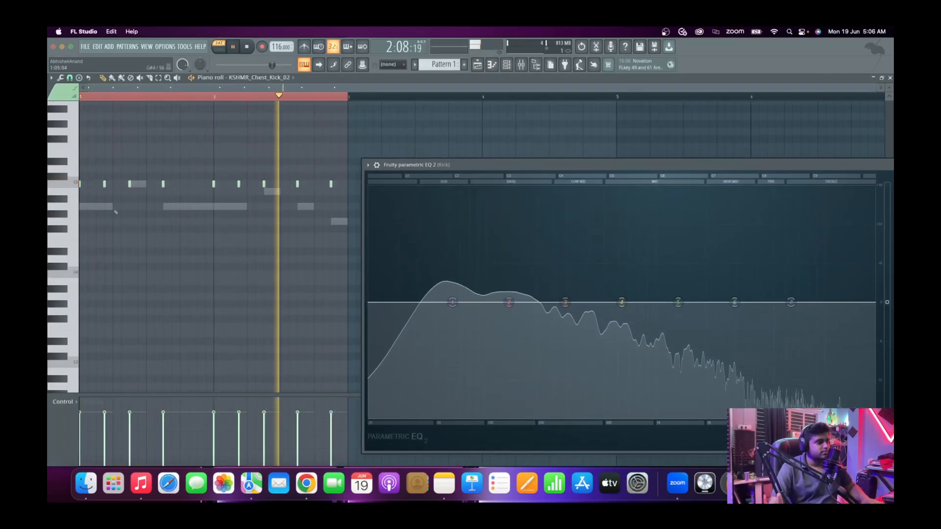
key("space")
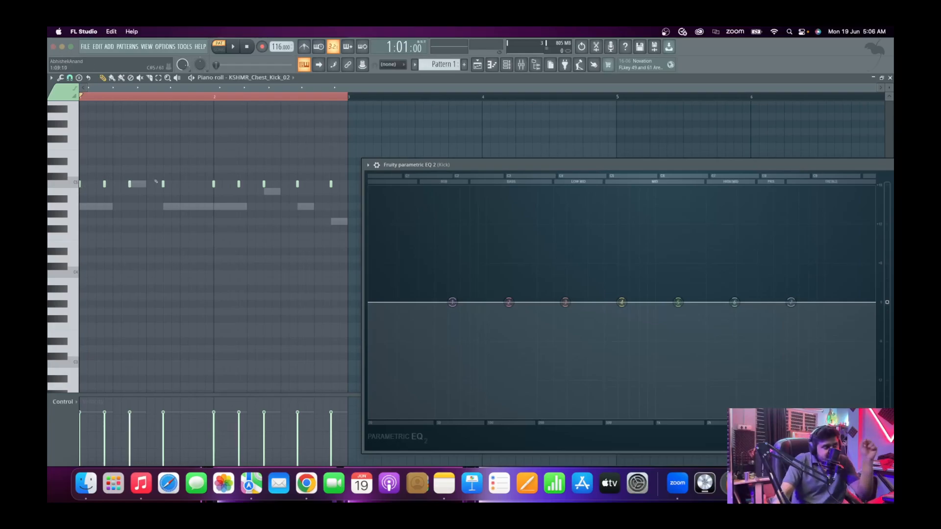
Select all the kick notes, transpose them down three semitones to A4 and play the pattern.
left_click(74, 184)
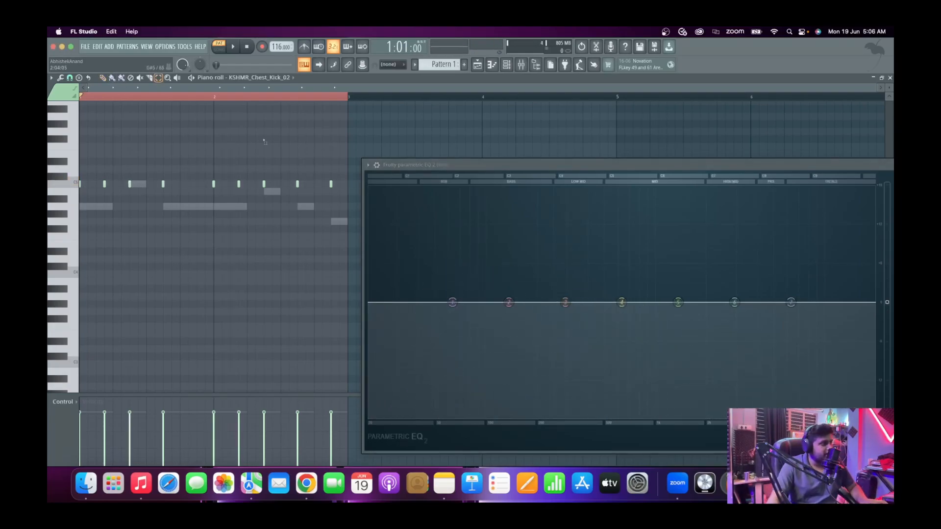
left_click_drag(331, 170, 70, 224)
key("Down")
key("Down")
key("Down")
key("space")
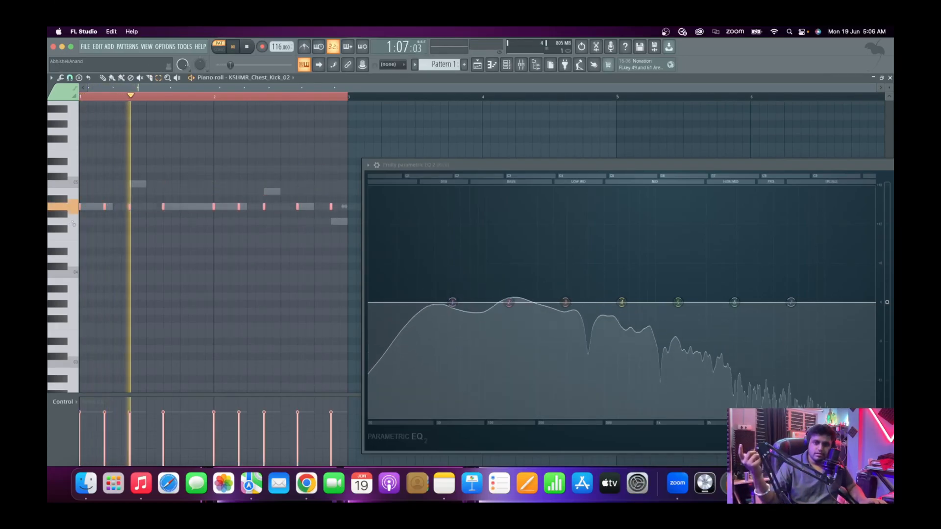
Stop playback and raise the selected kick notes by two semitones to B4.
key("space")
key("Up")
key("Up")
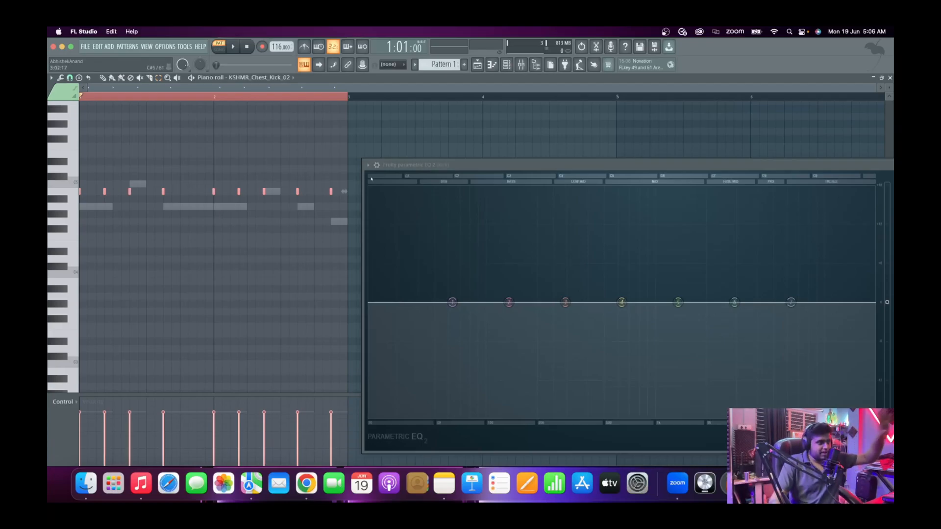
Mute the kick channel and play the bass line on its own in the BooBass piano roll.
left_click(506, 64)
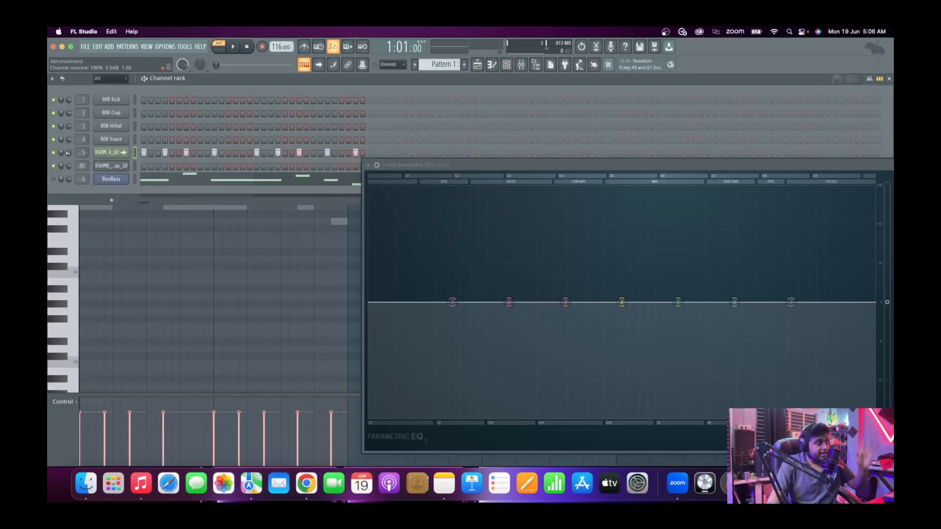
left_click(54, 152)
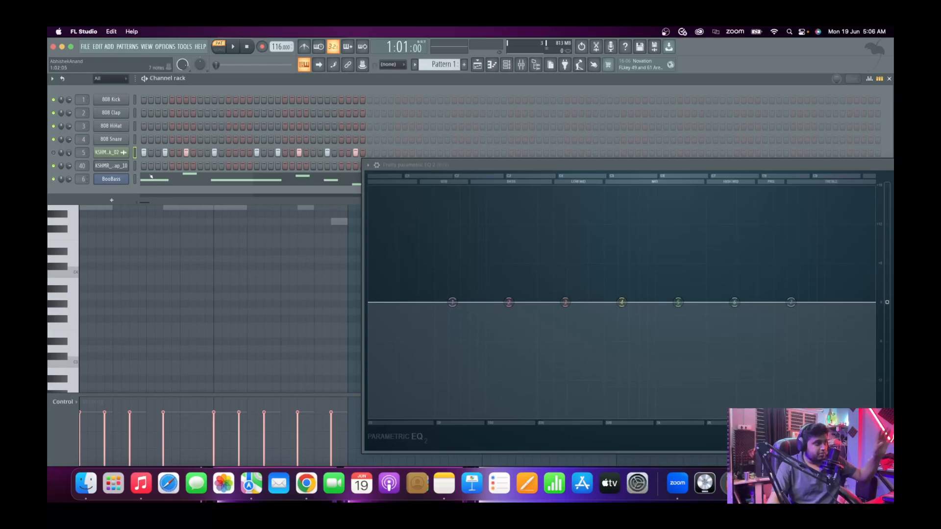
left_click(180, 184)
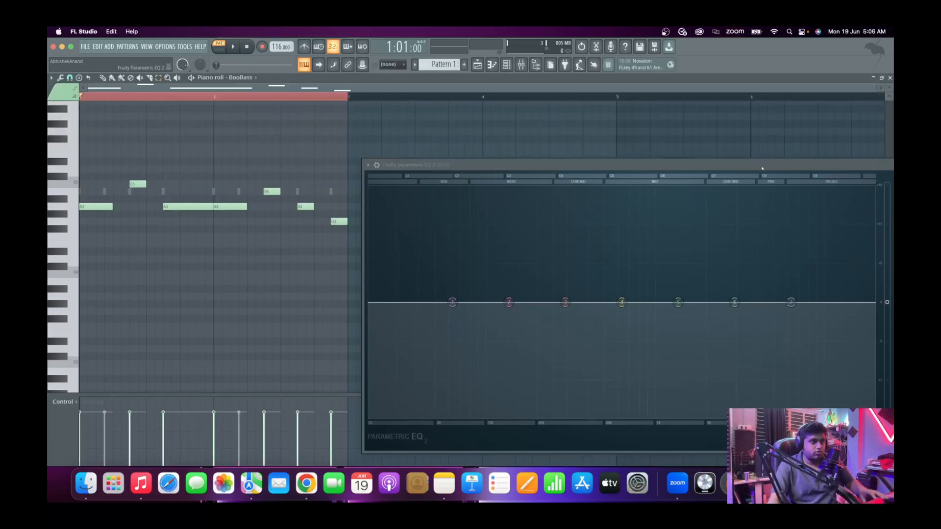
left_click_drag(661, 165, 719, 161)
key("space")
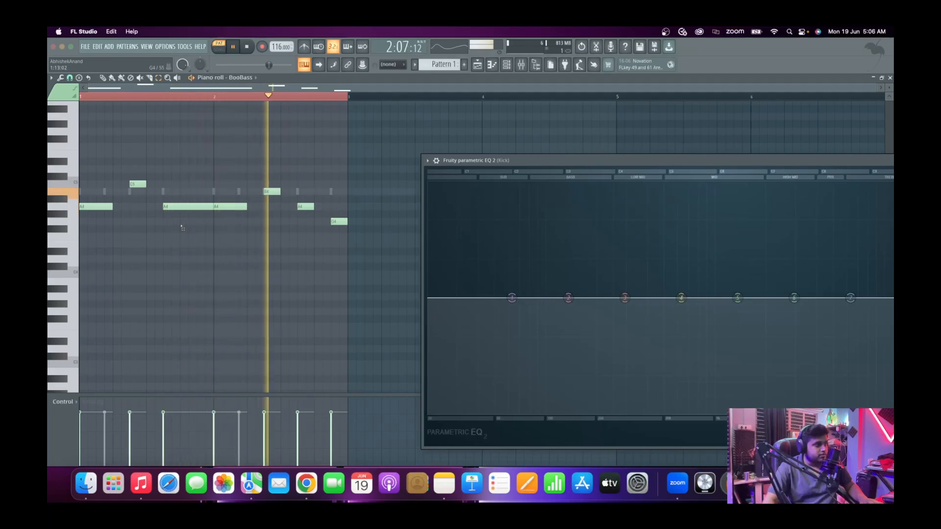
key("space")
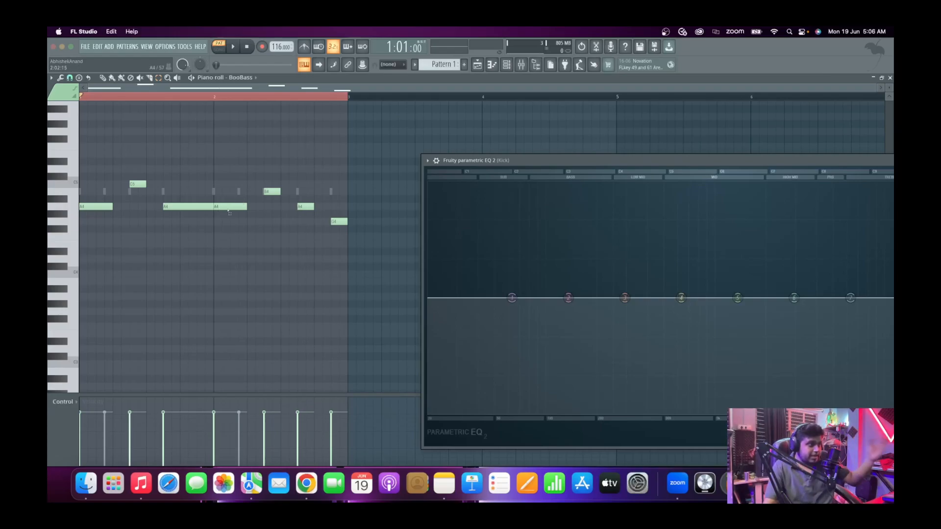
Open the kick channel's piano roll again and audition the B4 key to check the kick's pitch and spectrum.
left_click(507, 64)
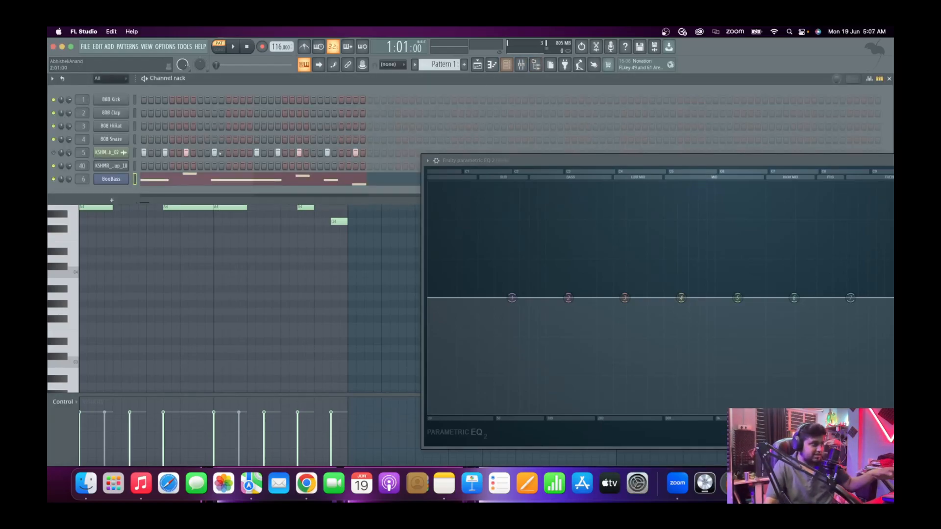
right_click(126, 151)
left_click(134, 153)
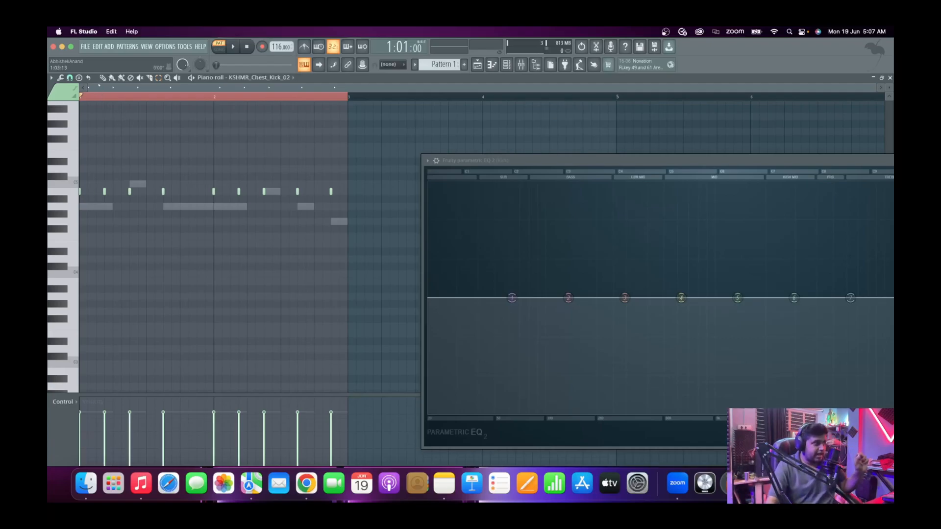
scroll(98, 87, "up", 6)
left_click(72, 195)
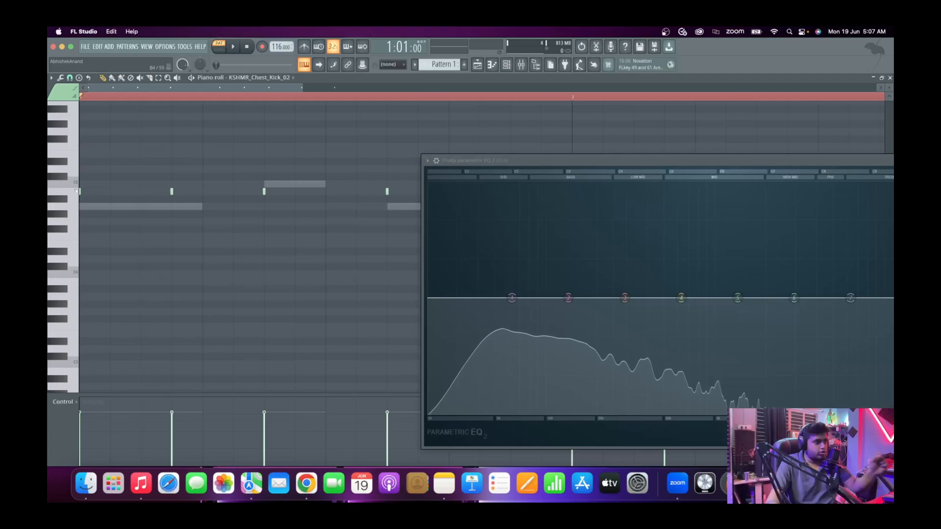
left_click(74, 194)
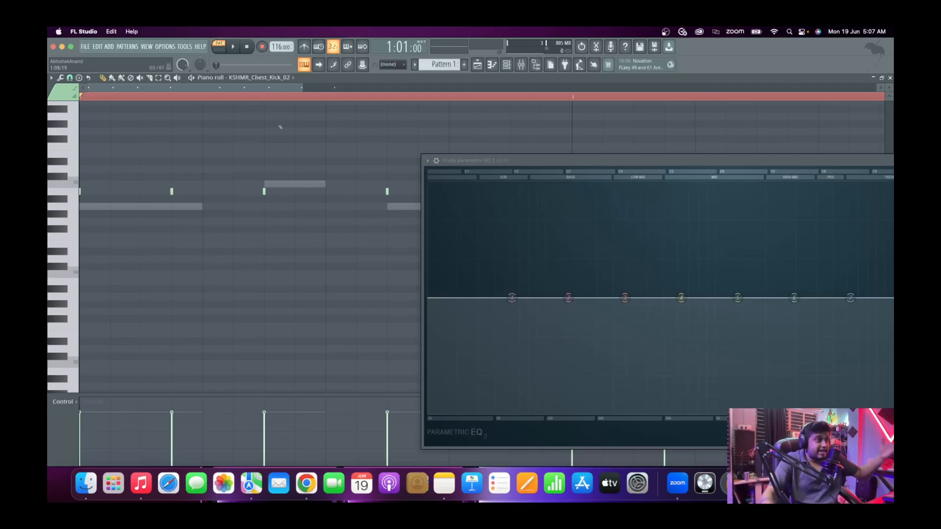
Reopen the BooBass piano roll to examine the bass notes against the kick hits and the Kick EQ.
left_click(506, 64)
left_click(270, 178)
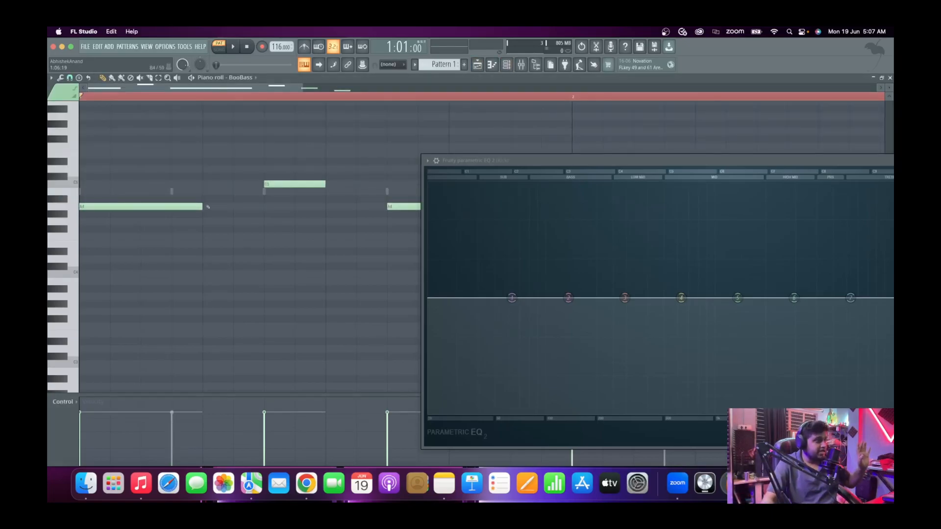
scroll(204, 277, "down", 5)
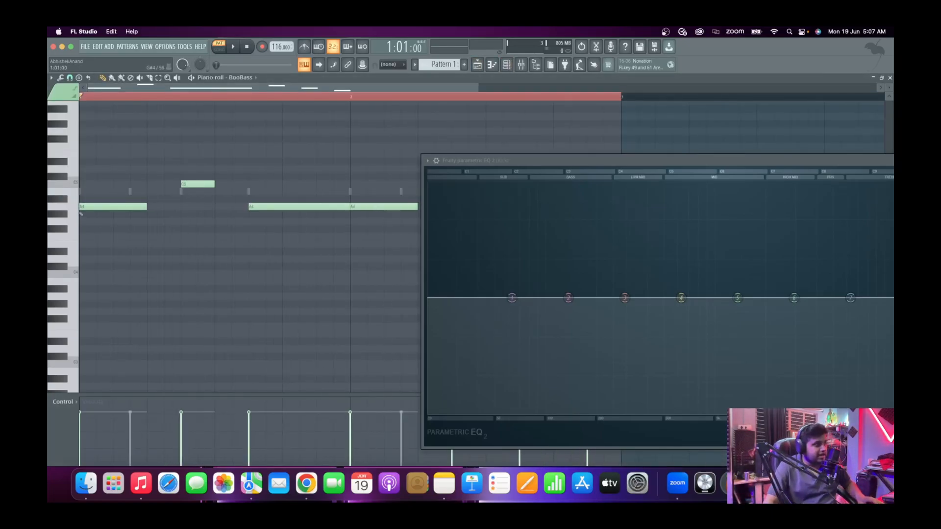
scroll(130, 205, "down", 2)
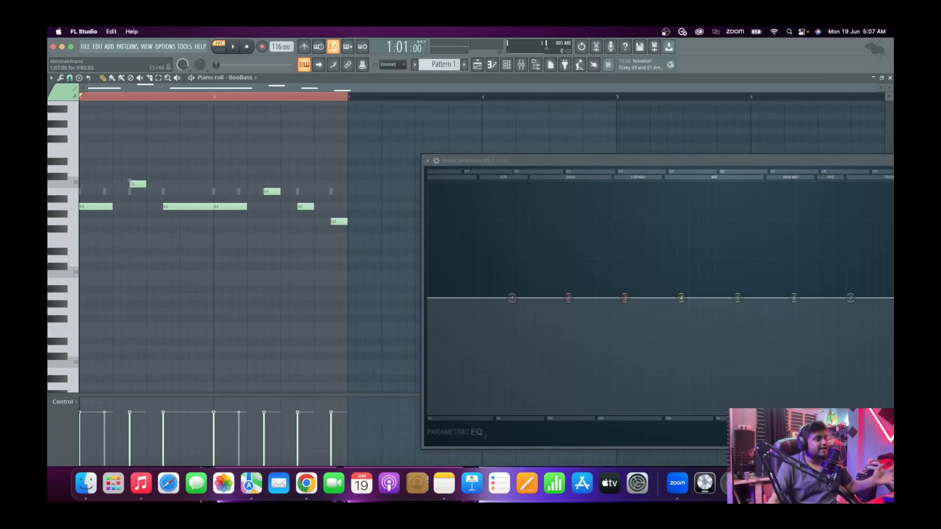
left_click_drag(488, 160, 370, 166)
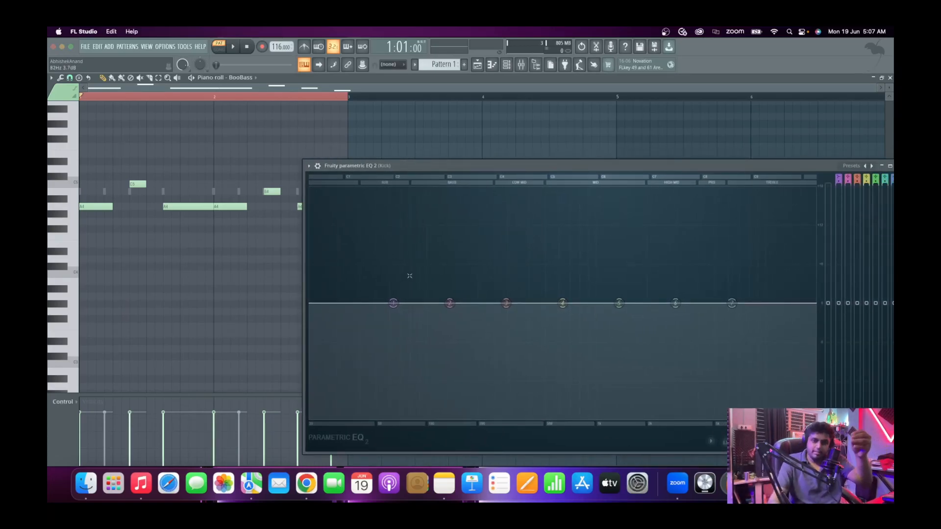
left_click_drag(521, 167, 367, 120)
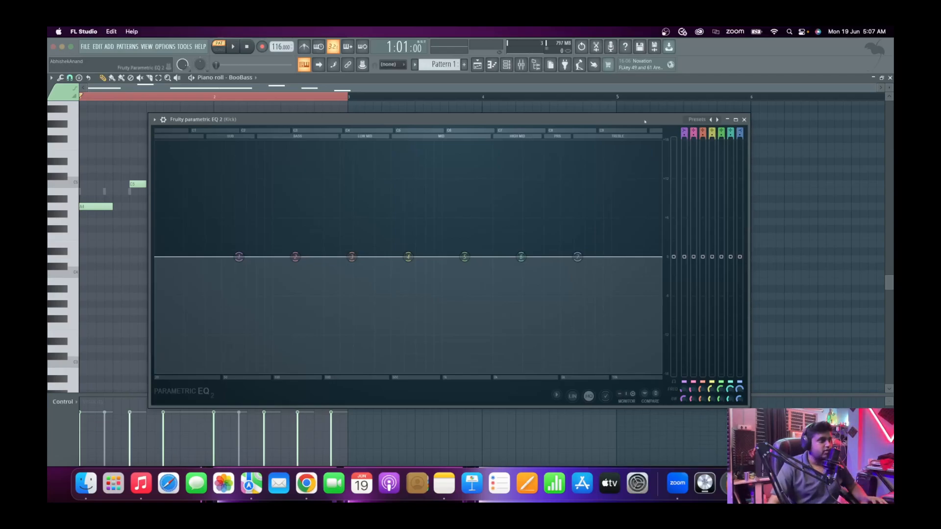
Show the mixer and close the Kick track's parametric EQ window.
left_click(477, 64)
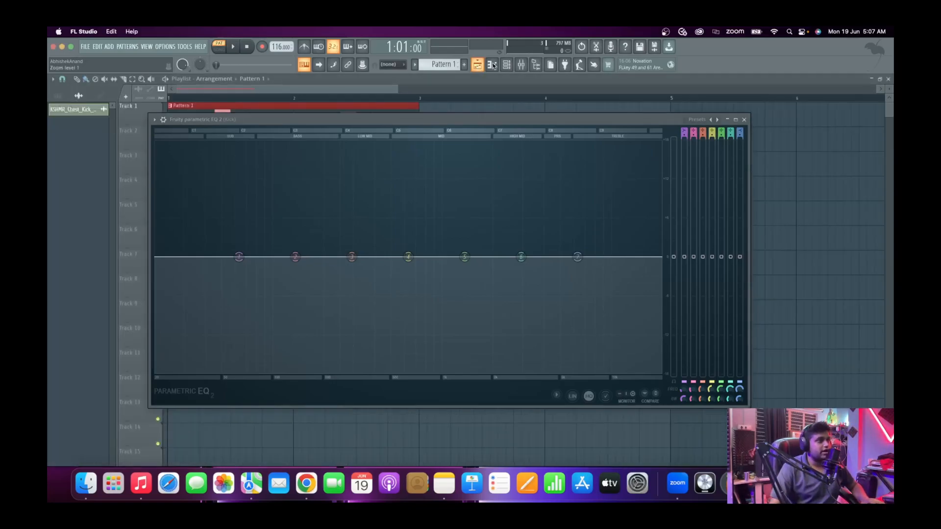
left_click(521, 64)
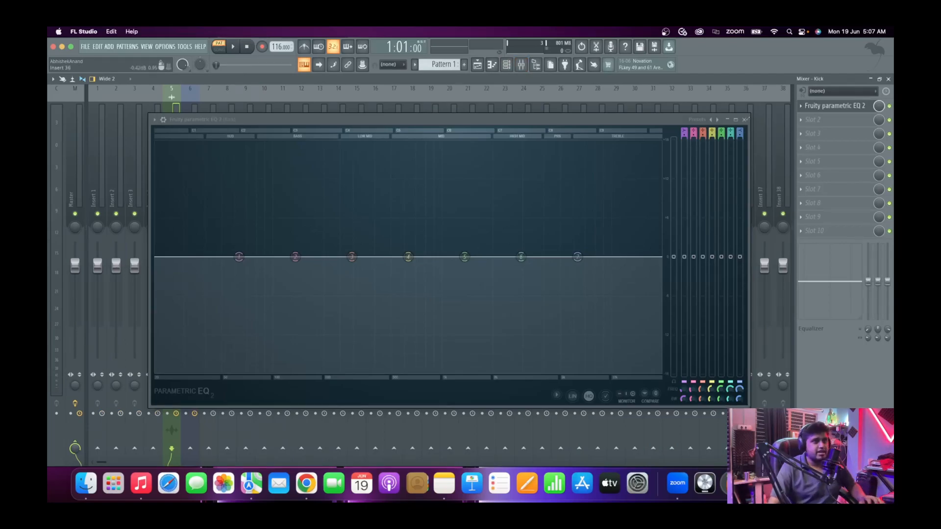
left_click(748, 121)
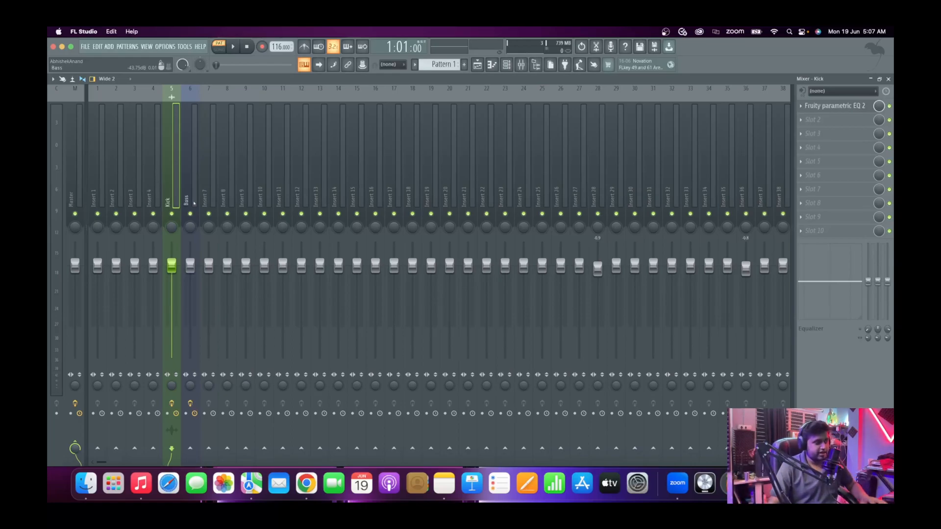
Play the kick and bass pattern from the channel rack, return to the mixer and stop playback.
left_click(506, 64)
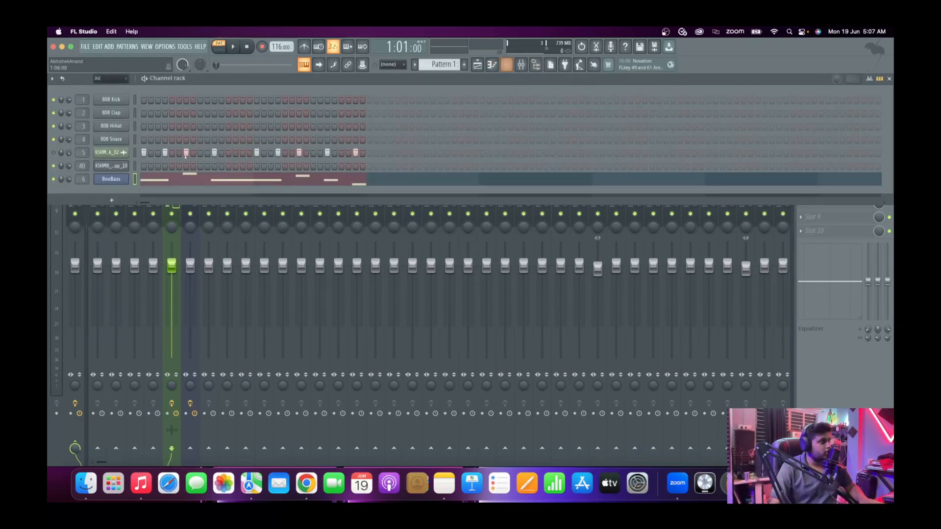
key("space")
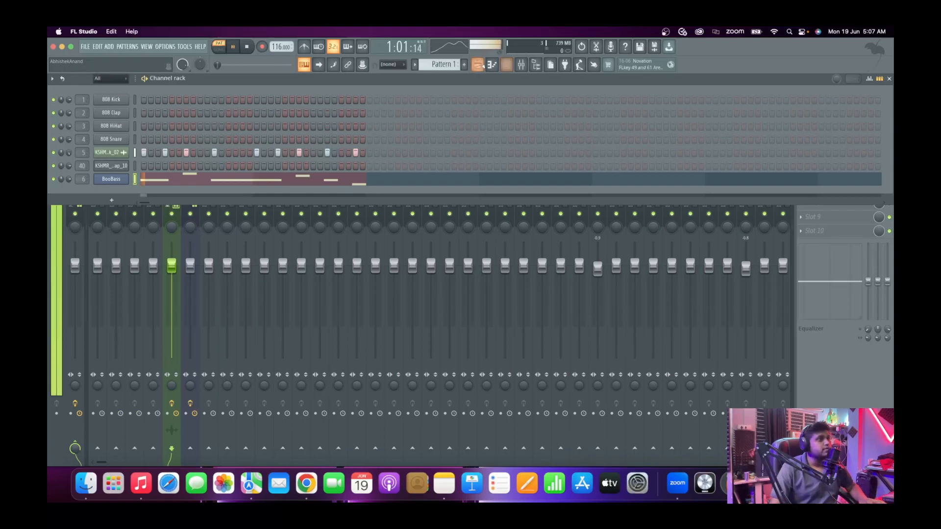
left_click(483, 65)
left_click(522, 65)
key("space")
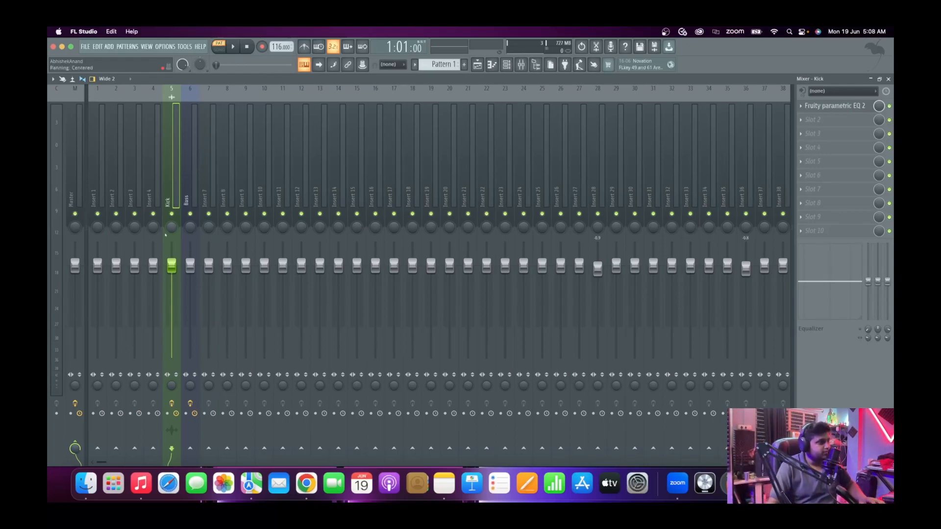
Play the pattern and balance the mixer faders, with Kick at about -3.2 dB and Bass at about -4.6 dB.
left_click_drag(172, 265, 191, 341)
key("space")
left_click_drag(190, 341, 191, 284)
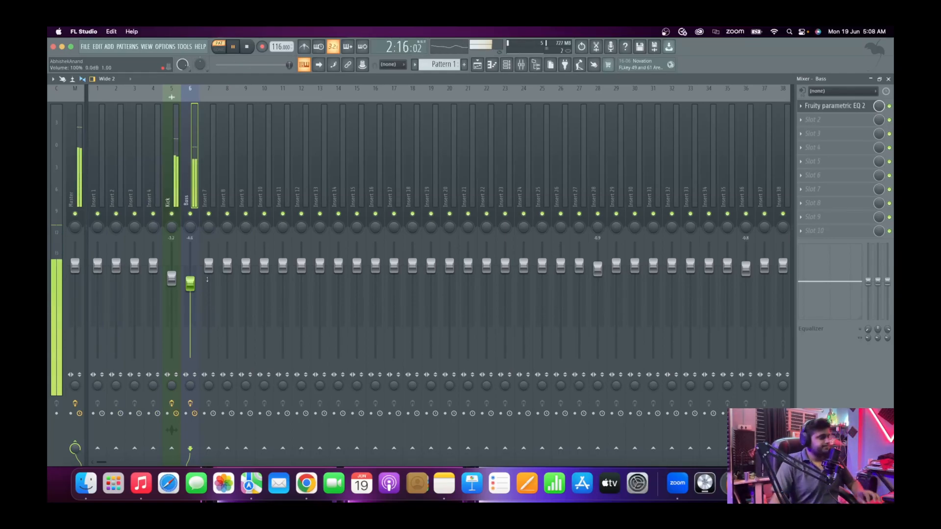
Stop playback, open the parametric EQs of the Kick and Bass tracks, then shrink and arrange them side by side.
key("space")
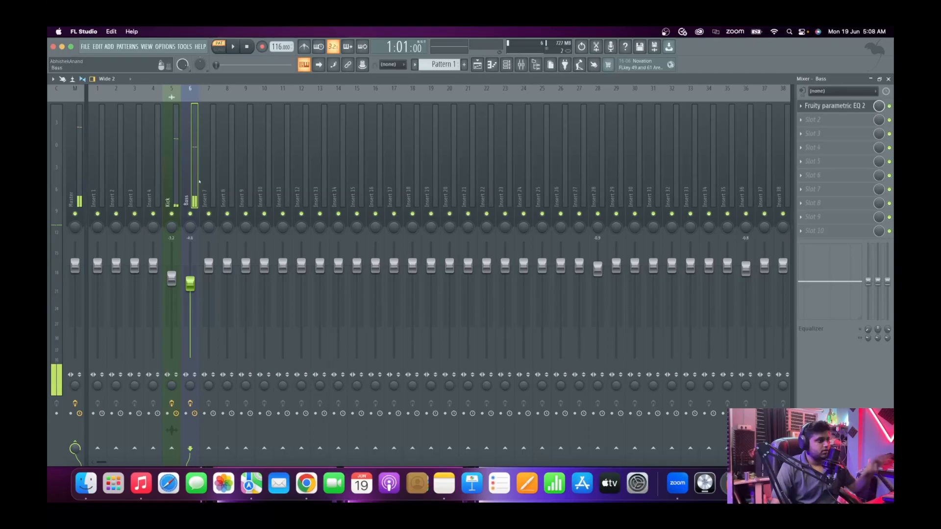
key("Left")
left_click(834, 106)
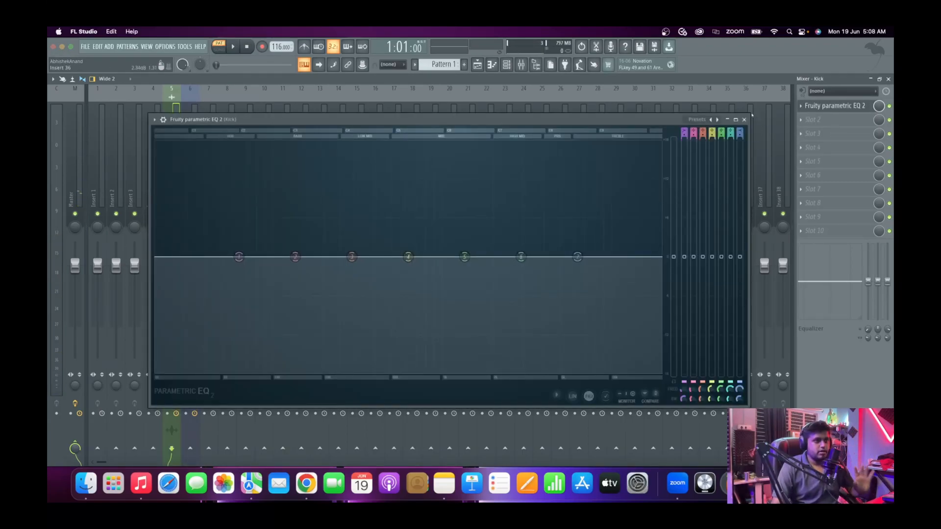
left_click_drag(753, 115, 561, 192)
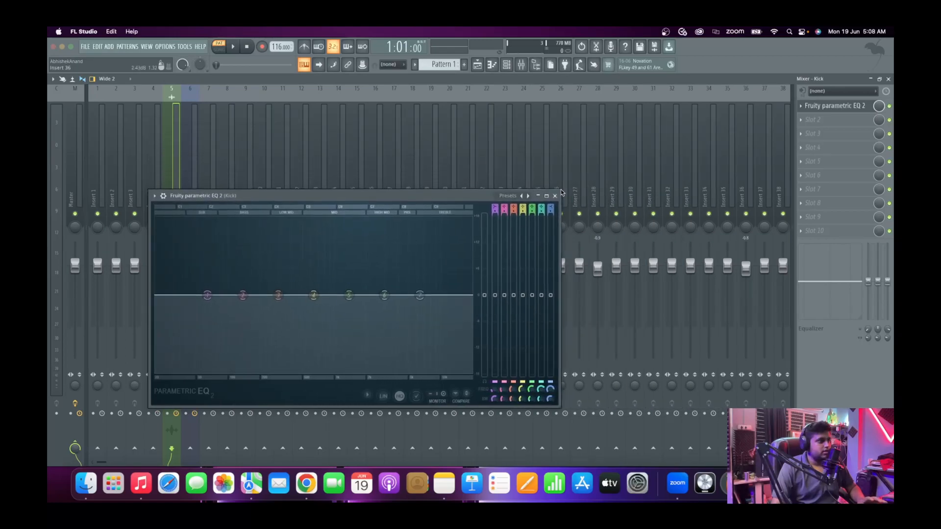
left_click_drag(473, 200, 610, 170)
left_click(198, 195)
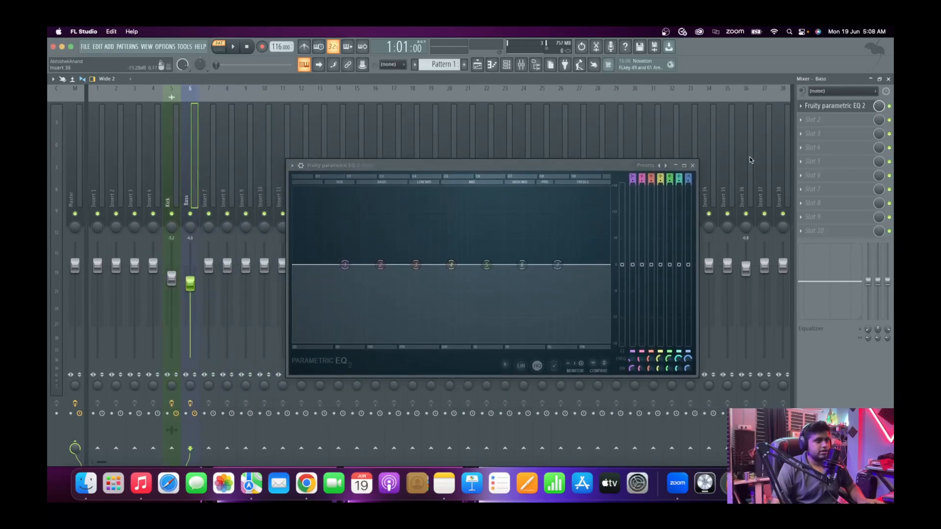
left_click(835, 106)
left_click_drag(531, 169, 659, 144)
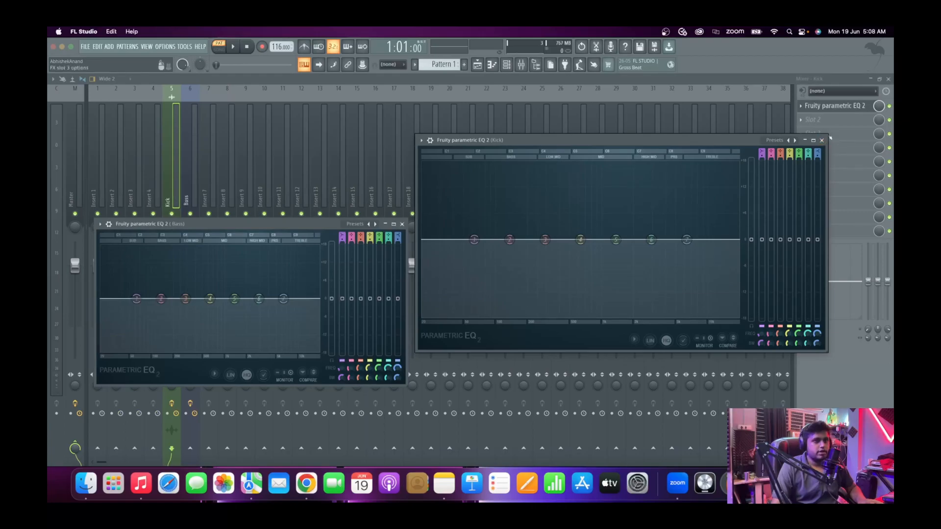
left_click_drag(828, 137, 736, 192)
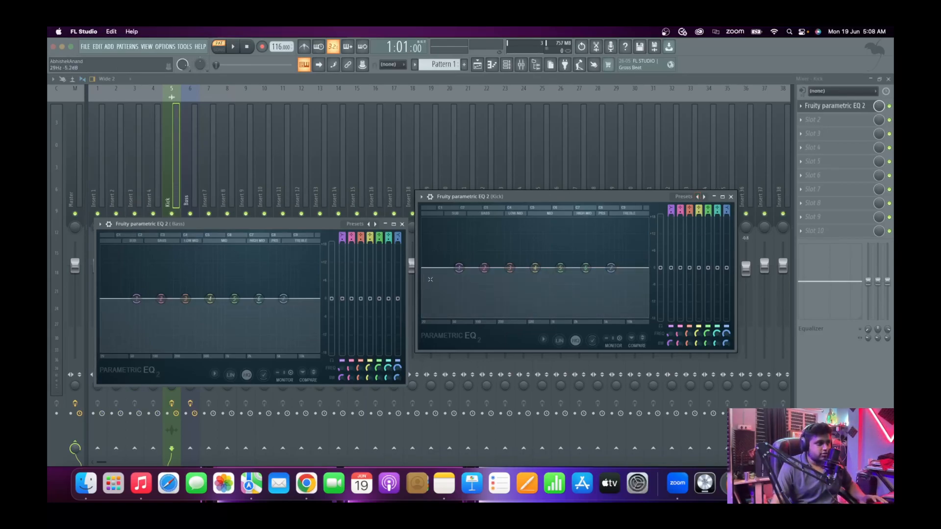
Make band 1 of the Kick EQ a Steep 8 high-pass filter with its cutoff at about 23 Hz.
right_click(457, 268)
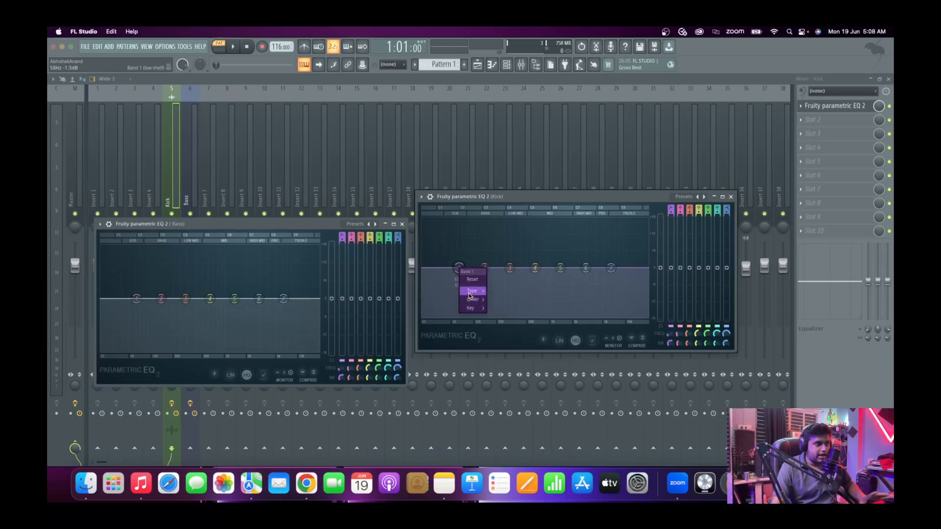
mouse_move(473, 291)
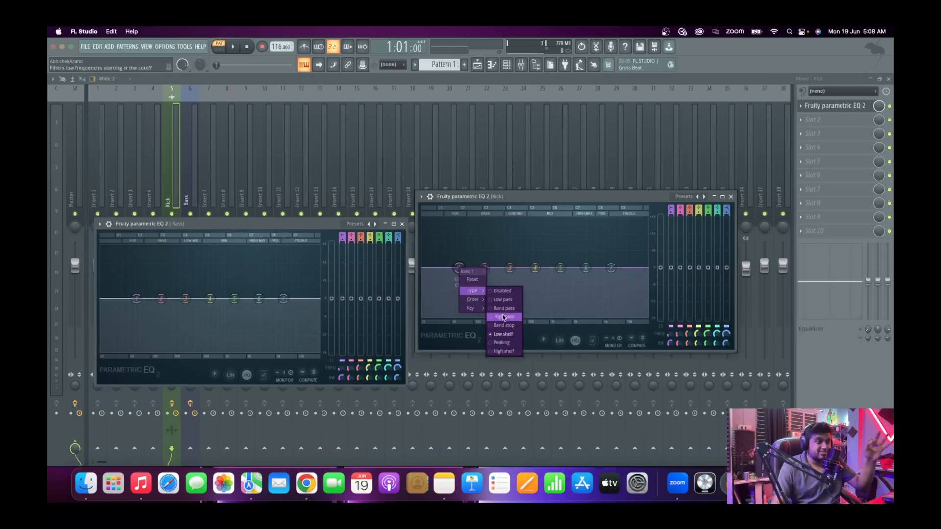
left_click(503, 317)
right_click(458, 268)
mouse_move(475, 300)
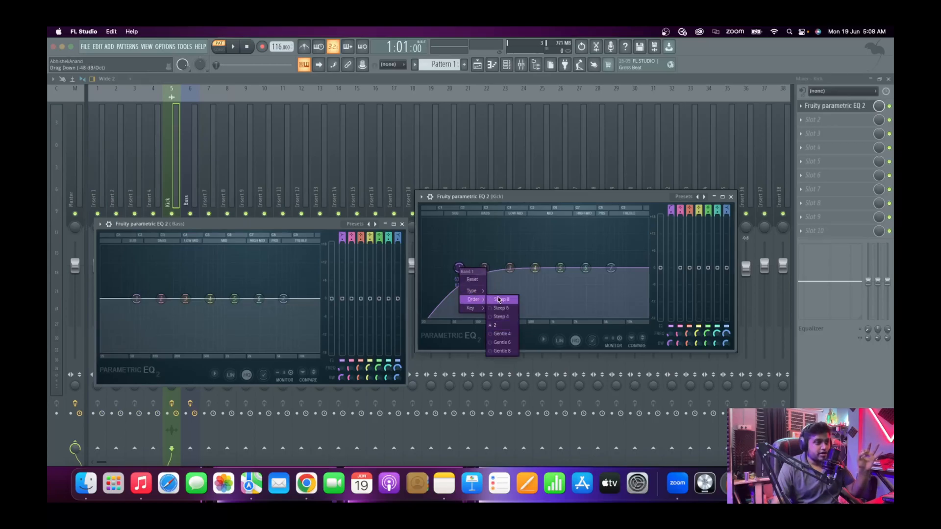
left_click(501, 300)
left_click_drag(458, 267, 431, 268)
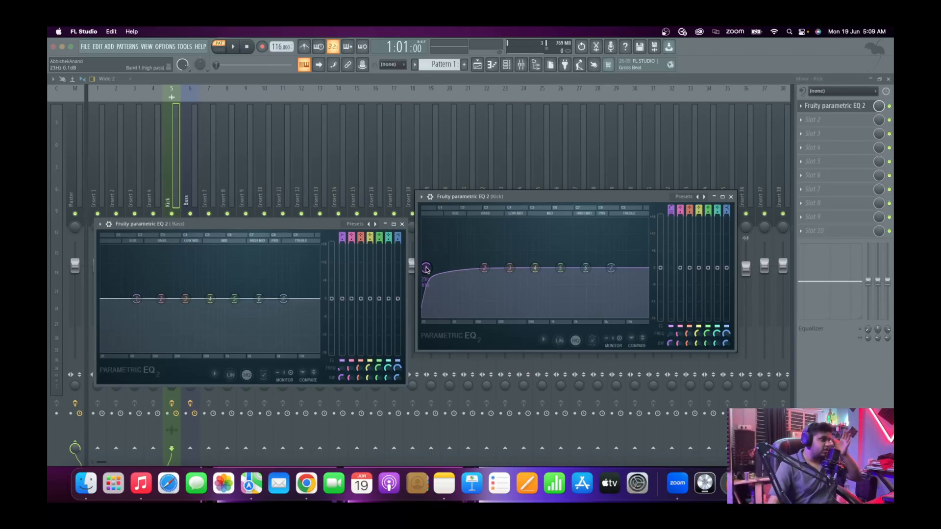
Make band 7 of the Kick EQ a Steep 8 low-pass filter with its cutoff at the spectrum's upper end.
right_click(610, 268)
mouse_move(627, 291)
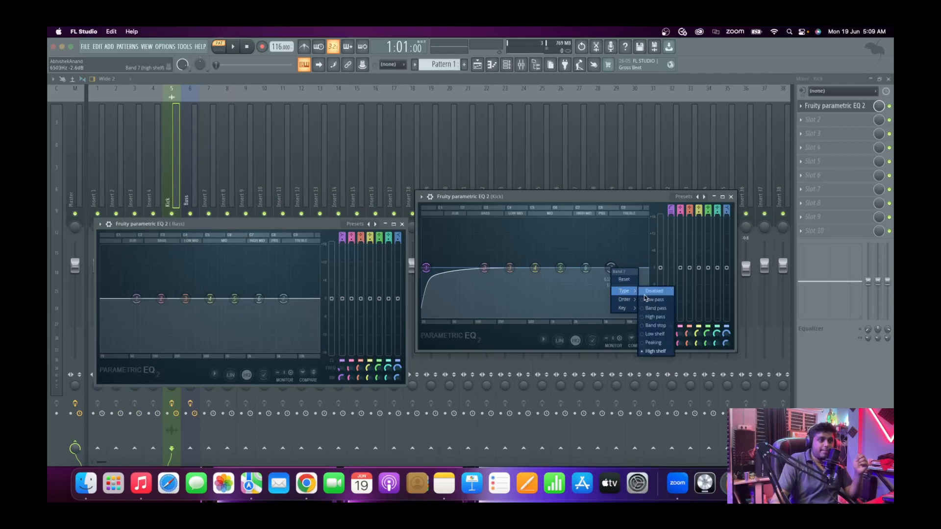
left_click(651, 299)
right_click(611, 268)
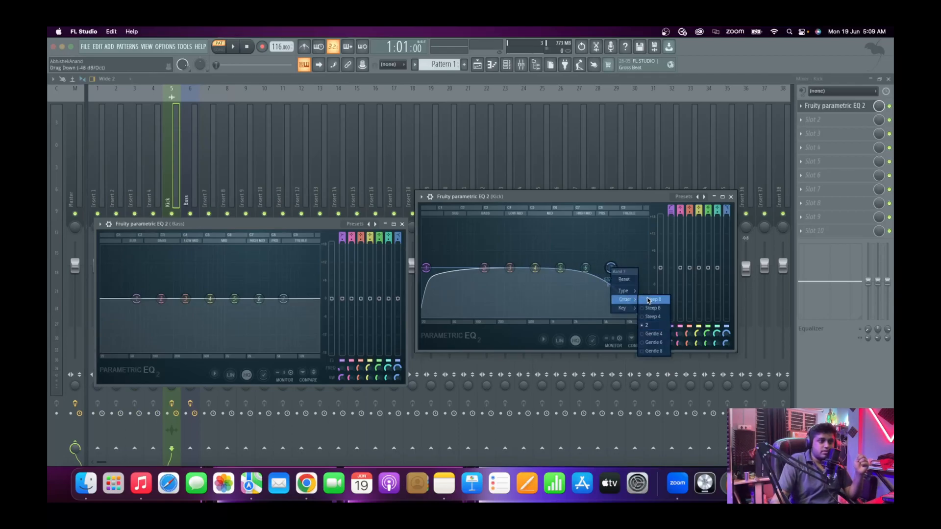
left_click(648, 299)
left_click_drag(610, 268, 648, 268)
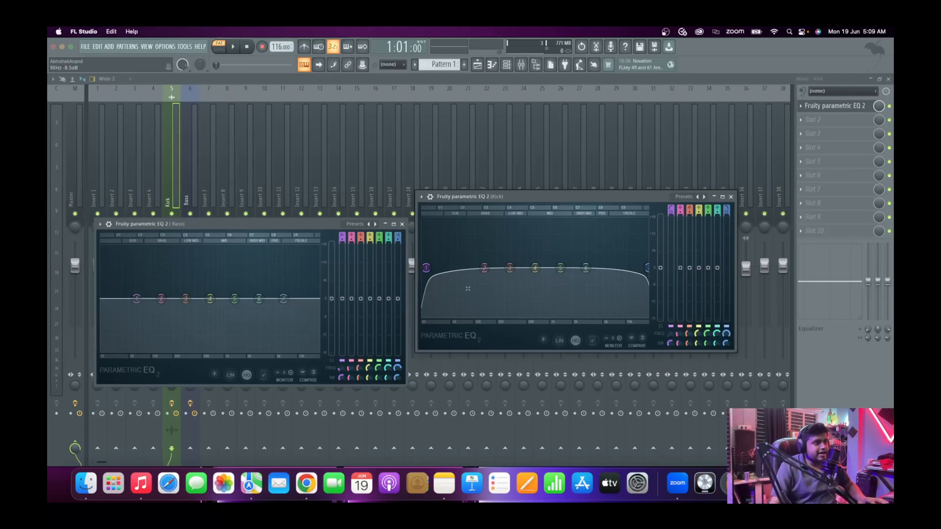
Make band 1 of the Bass EQ a Steep 8 high-pass filter with its cutoff at about 23 Hz.
right_click(136, 299)
mouse_move(158, 321)
left_click(180, 339)
right_click(137, 299)
left_click(170, 329)
left_click_drag(137, 299, 106, 299)
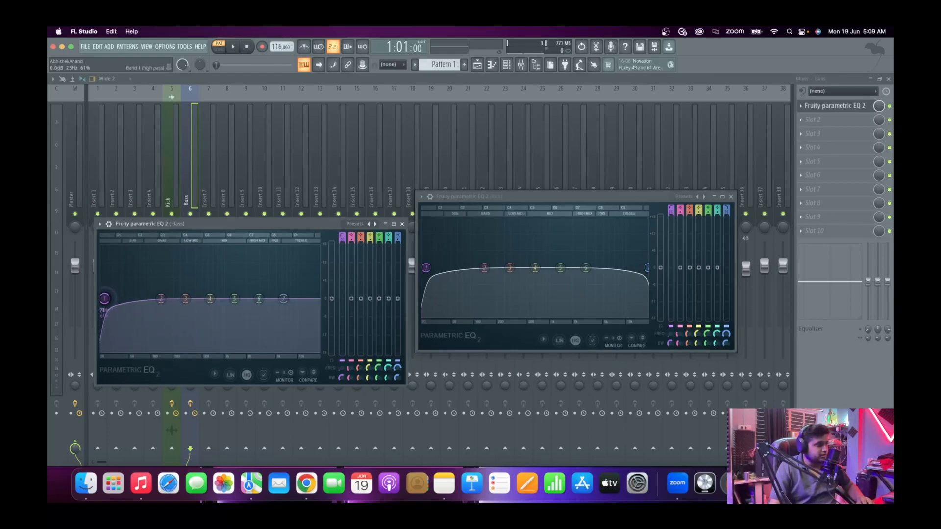
Make band 7 of the Bass EQ a Steep 8 low-pass filter with its cutoff at the spectrum's upper end.
right_click(283, 299)
mouse_move(294, 323)
left_click(334, 330)
right_click(283, 299)
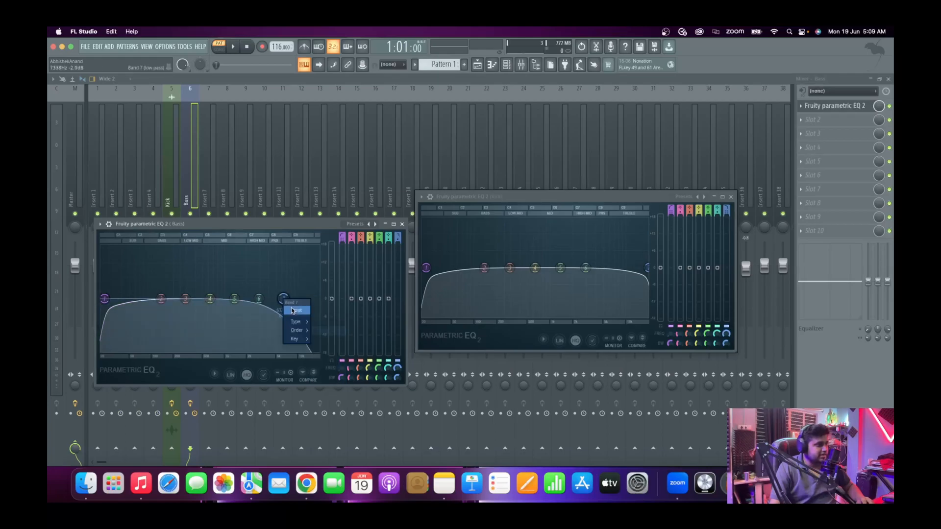
left_click(324, 330)
left_click_drag(283, 299, 319, 299)
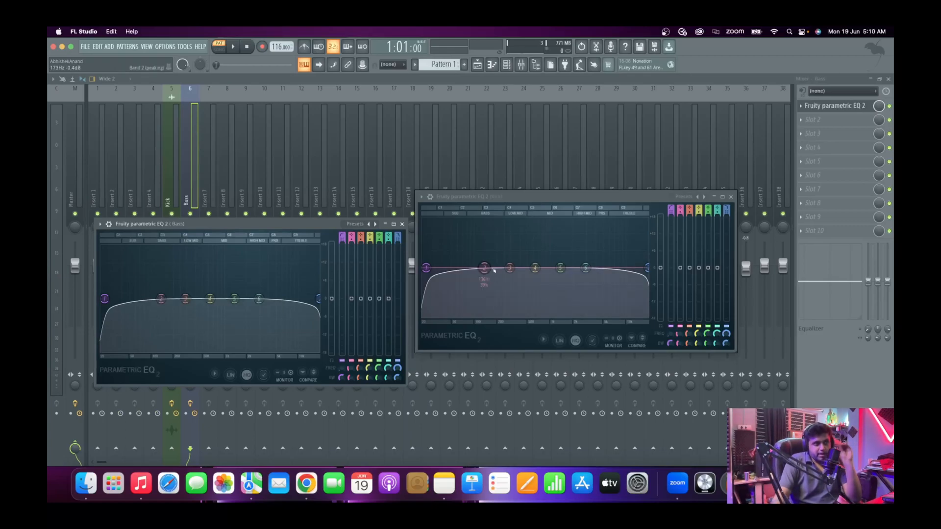
left_click_drag(494, 270, 453, 237)
right_click(454, 237)
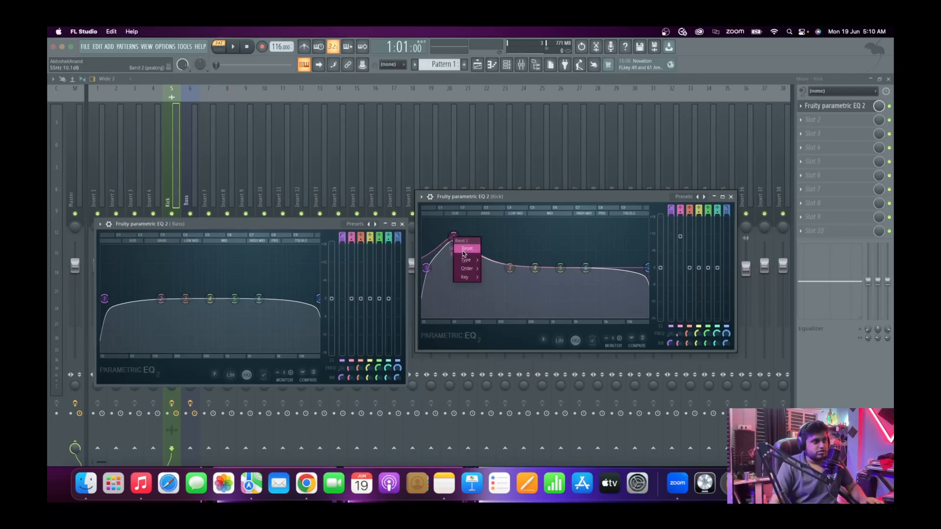
left_click(472, 249)
Boost Kick EQ band 2 by about 6.3 dB at 50 Hz and narrow its bandwidth to about 25% while auditioning the pattern.
key("space")
left_click_drag(484, 267, 451, 249)
scroll(451, 250, "down", 3)
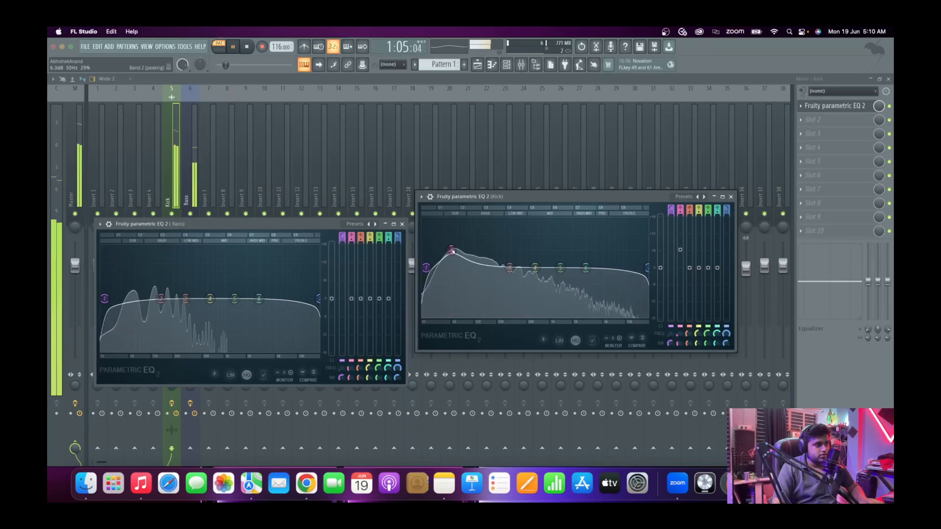
key("space")
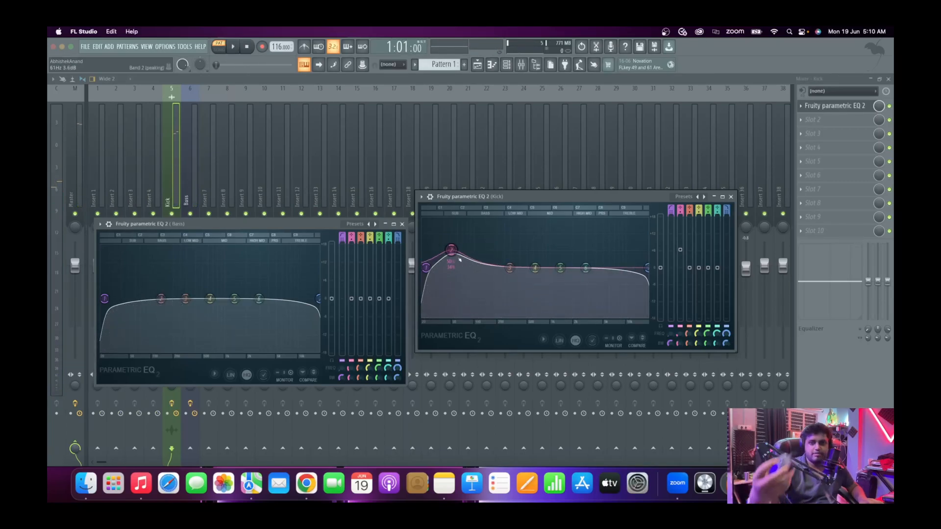
scroll(459, 259, "down", 8)
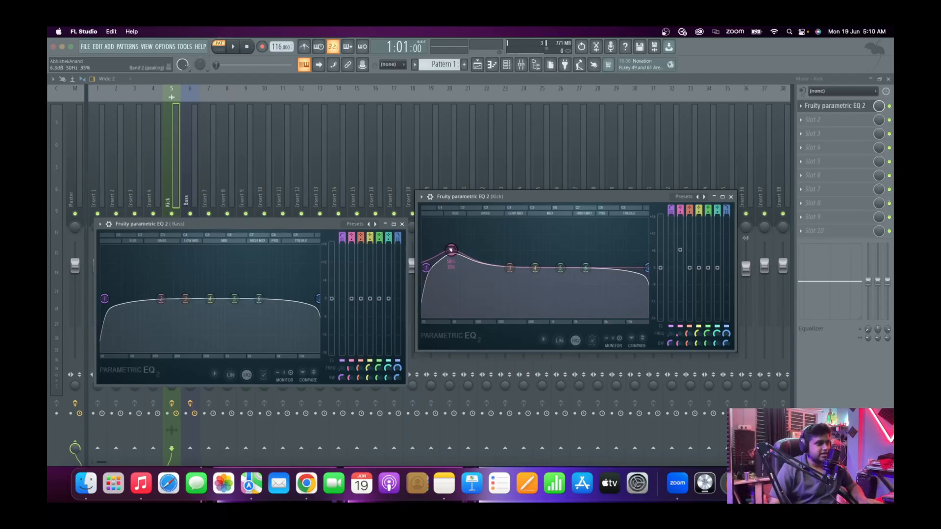
key("space")
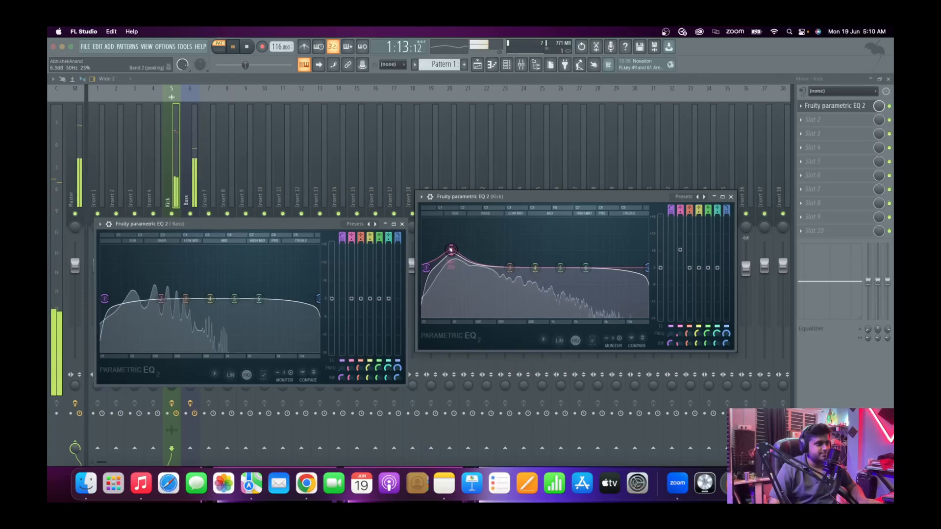
key("space")
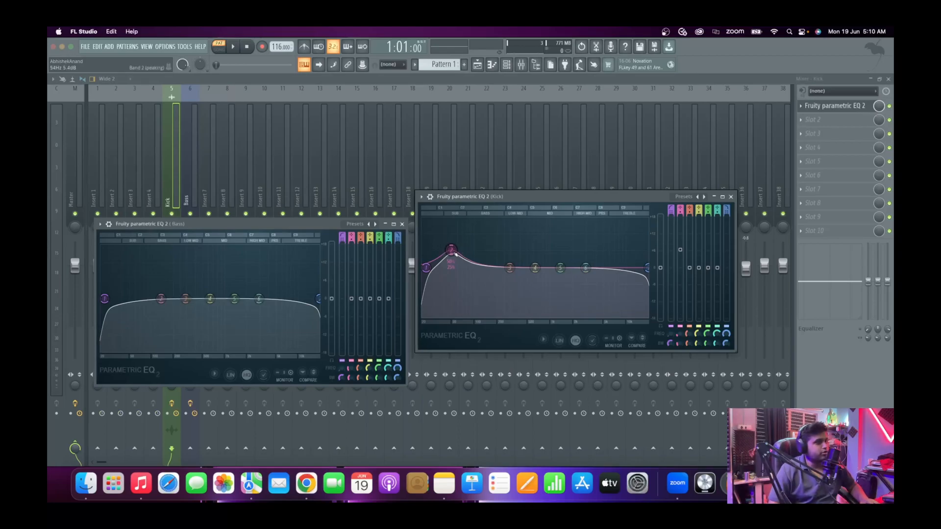
Lower the Kick EQ band 2 boost to about 4.1 dB and audition the pattern.
left_click_drag(680, 250, 680, 256)
key("space")
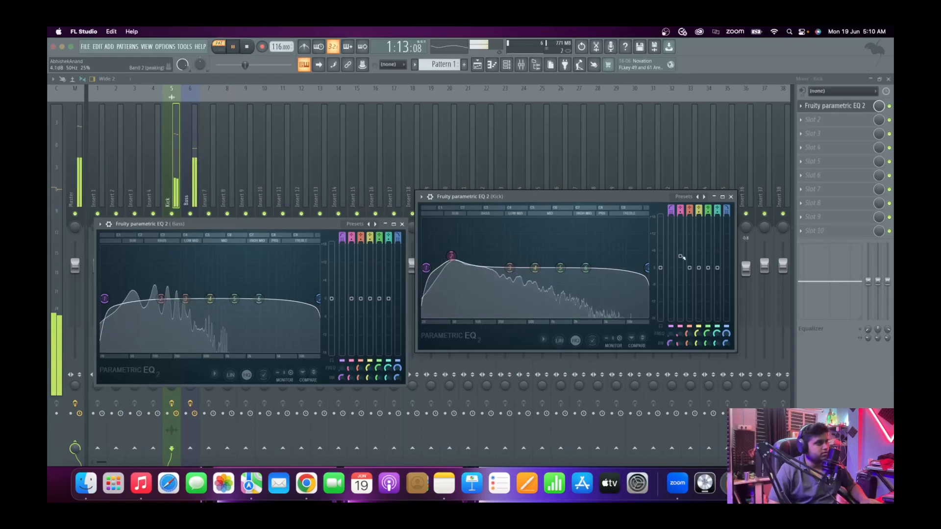
key("space")
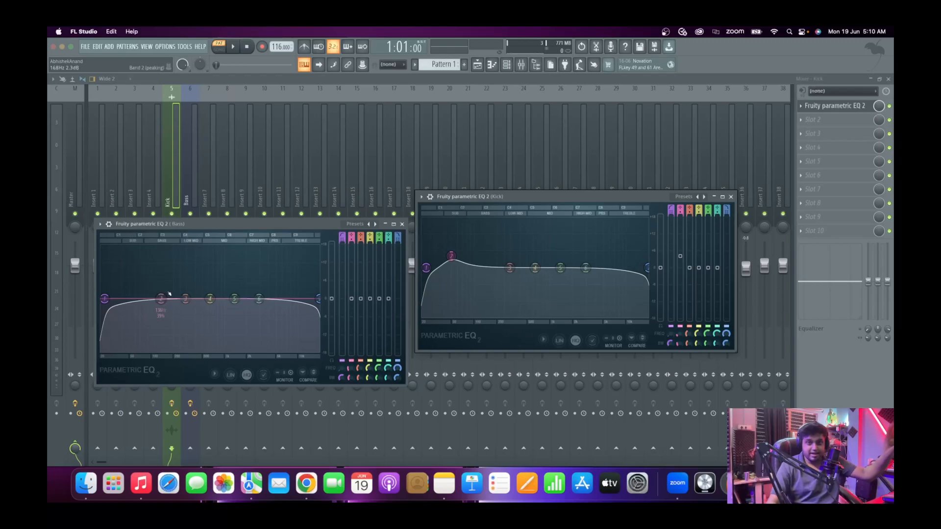
Boost Bass EQ band 2 by about 6.6 dB at 112 Hz with 15% bandwidth while auditioning the pattern.
key("space")
mouse_move(162, 299)
left_mouse_down()
mouse_move(158, 271)
mouse_move(158, 282)
left_mouse_up()
key("space")
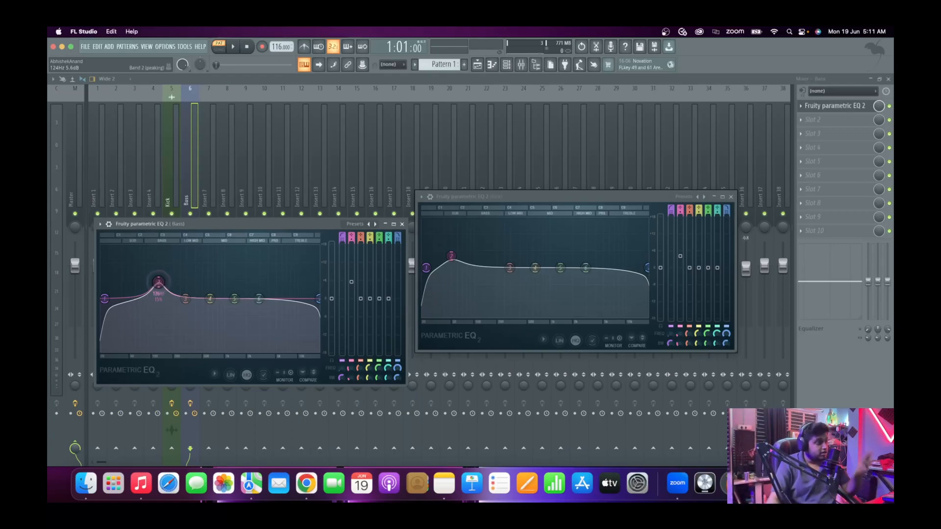
key("space")
left_click_drag(157, 282, 154, 278)
key("space")
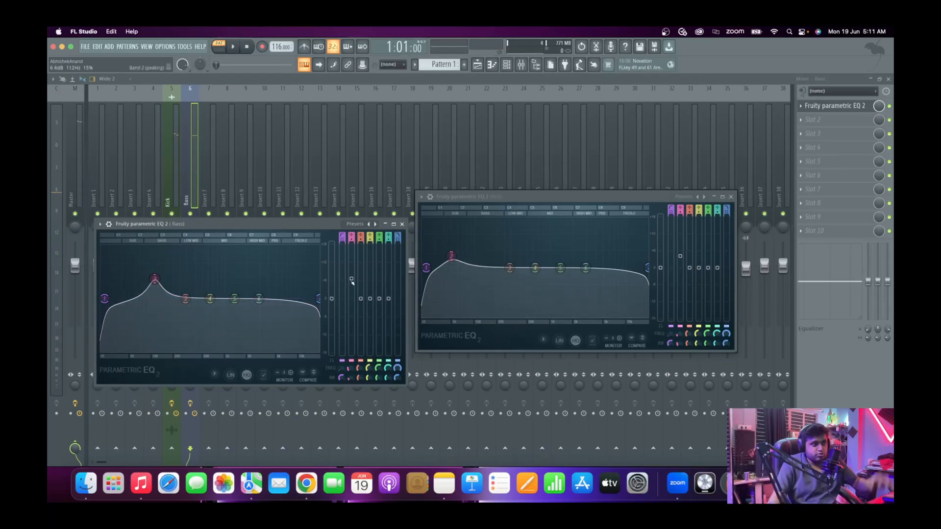
Lower the Bass EQ band 2 boost to about 2.0 dB and audition the pattern.
left_click_drag(352, 279, 351, 293)
key("space")
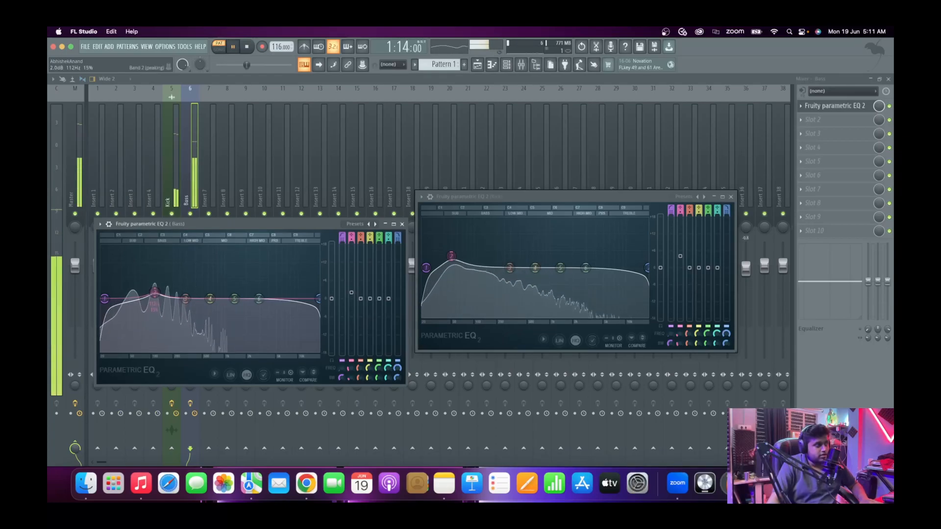
key("space")
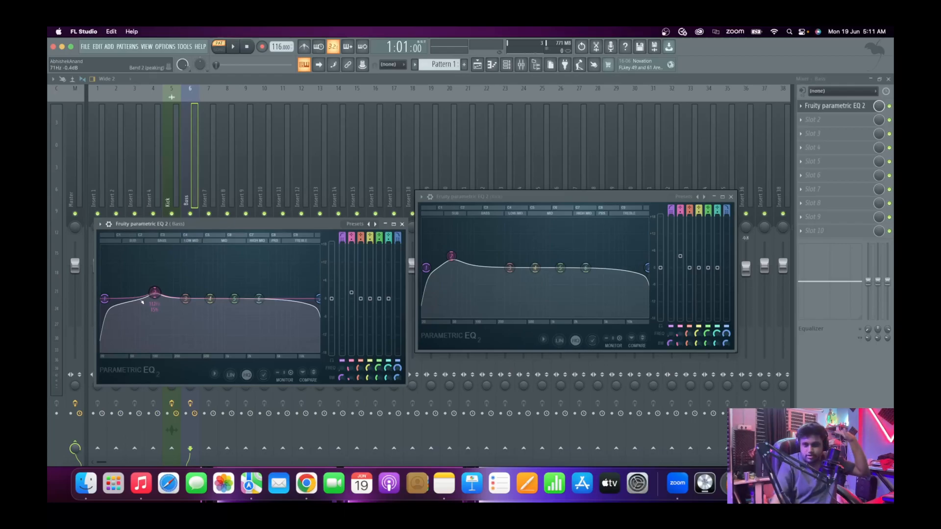
Try raising the Bass EQ high-pass cutoff to about 54 Hz during playback, then restore the low cutoff.
left_click_drag(109, 304, 134, 298)
key("space")
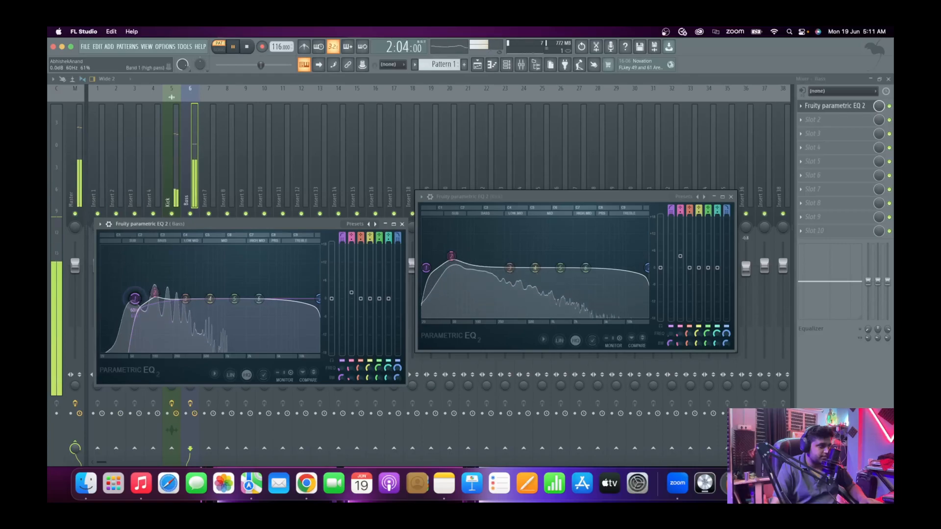
key("space")
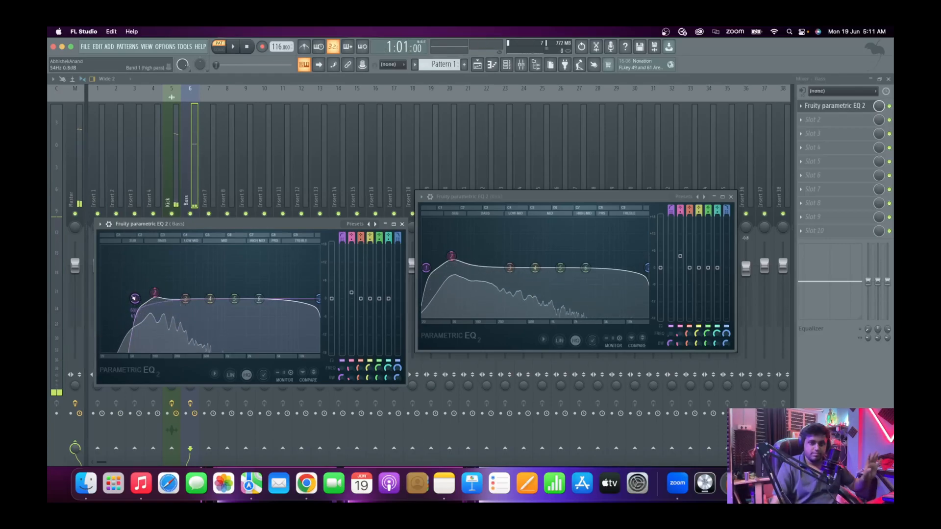
left_click_drag(135, 298, 102, 299)
Turn Bass EQ band 3 into a dip in the sub range and set the high-pass cutoff to about 35 Hz, auditioning the pattern.
left_click_drag(185, 298, 187, 290)
scroll(189, 291, "up", 4)
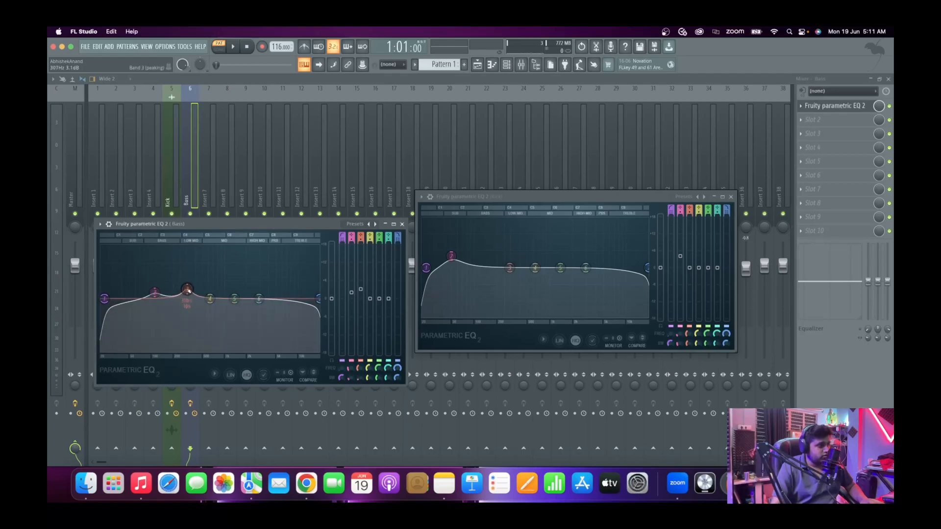
left_click_drag(187, 290, 117, 299)
key("space")
key("space")
key("space")
key("space")
key("space")
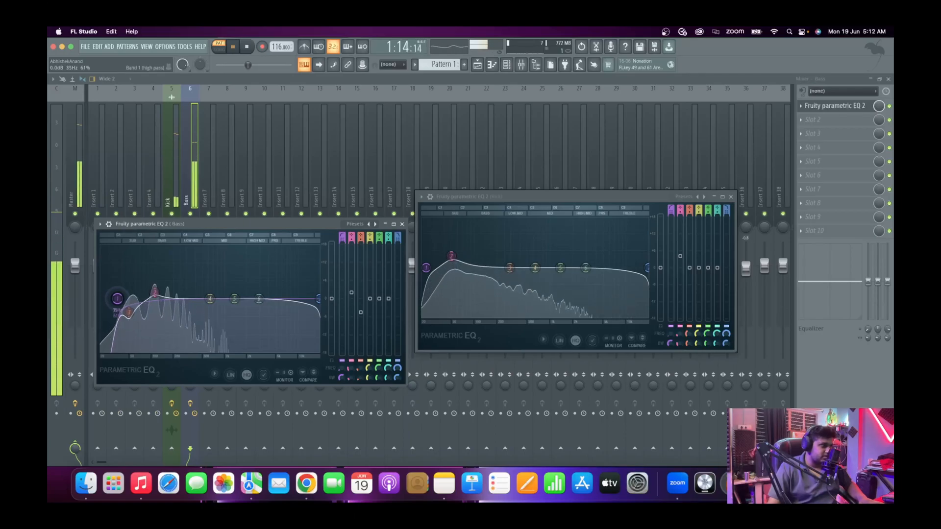
key("space")
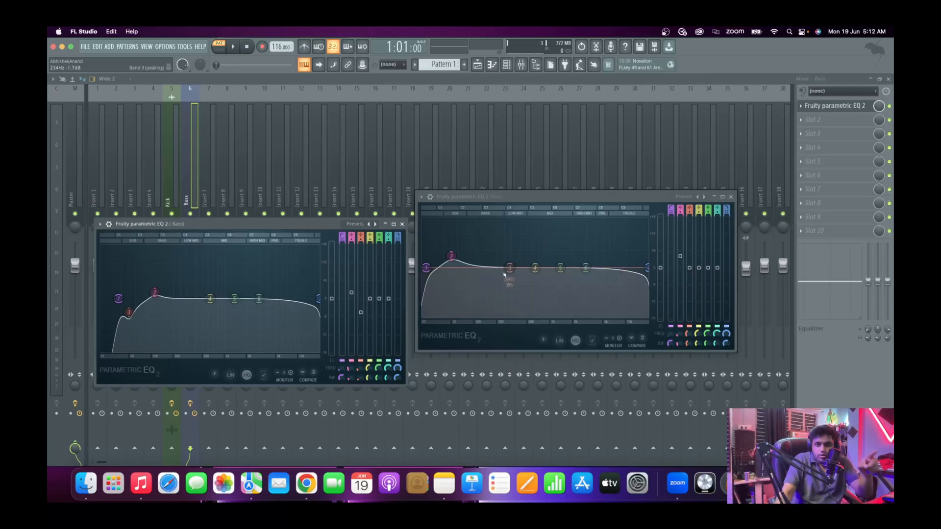
Boost Kick EQ band 3 by about 12 dB near 119 Hz and audition the pattern.
left_click_drag(510, 267, 478, 234)
key("space")
key("space")
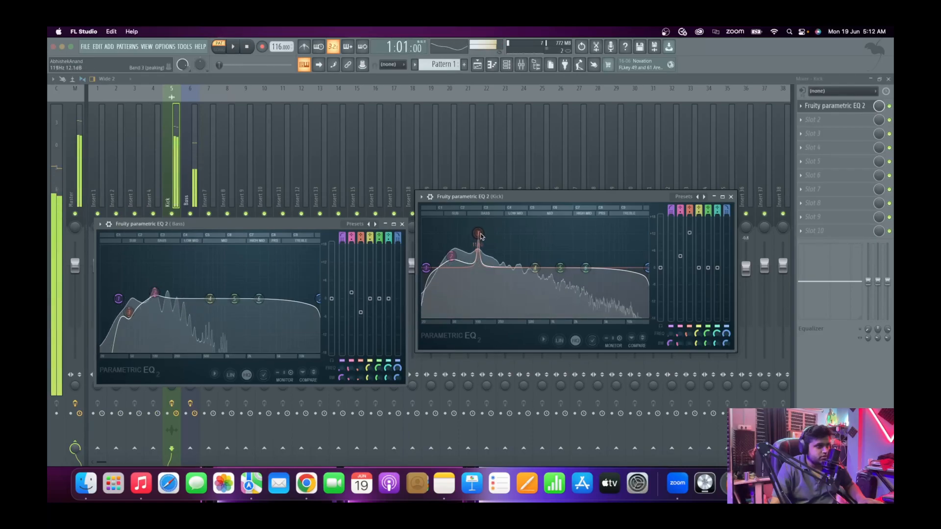
key("space")
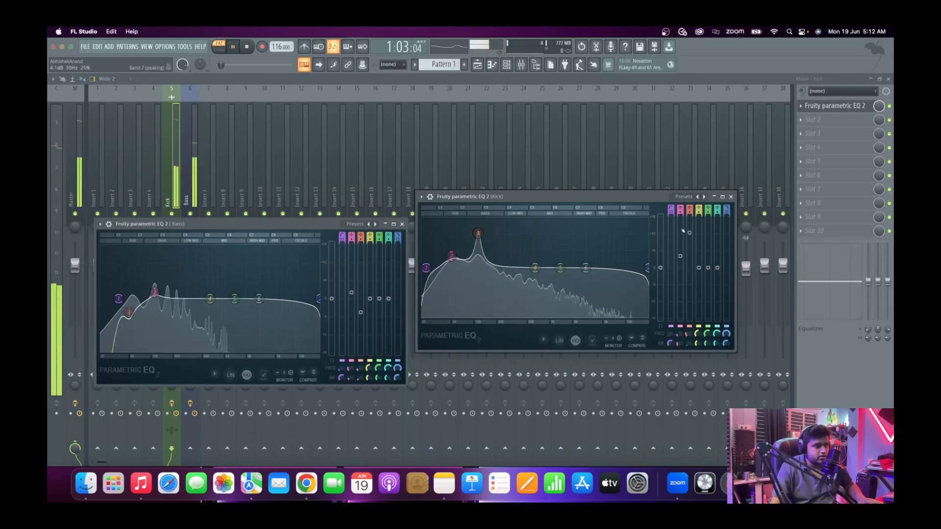
key("space")
Turn Kick EQ band 3 into a narrow cut of about 3.9 dB at 112 Hz and audition the pattern.
left_click_drag(477, 234, 478, 279)
key("space")
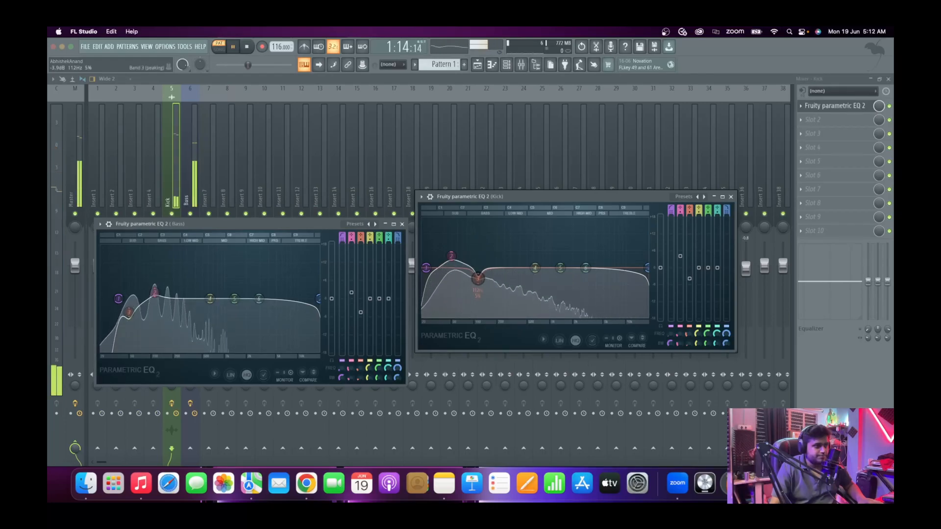
key("space")
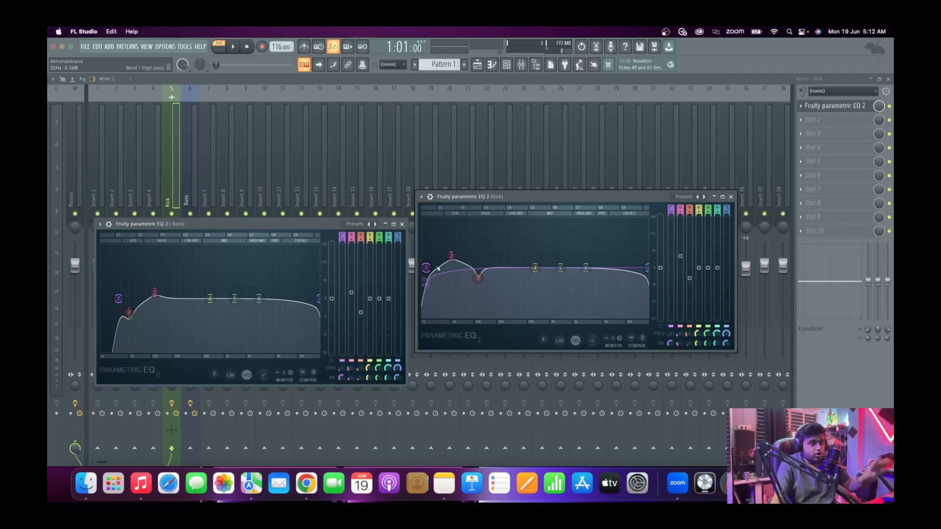
Raise the Kick EQ high-pass cutoff to about 28 Hz and audition the pattern.
left_click_drag(426, 268, 432, 268)
key("space")
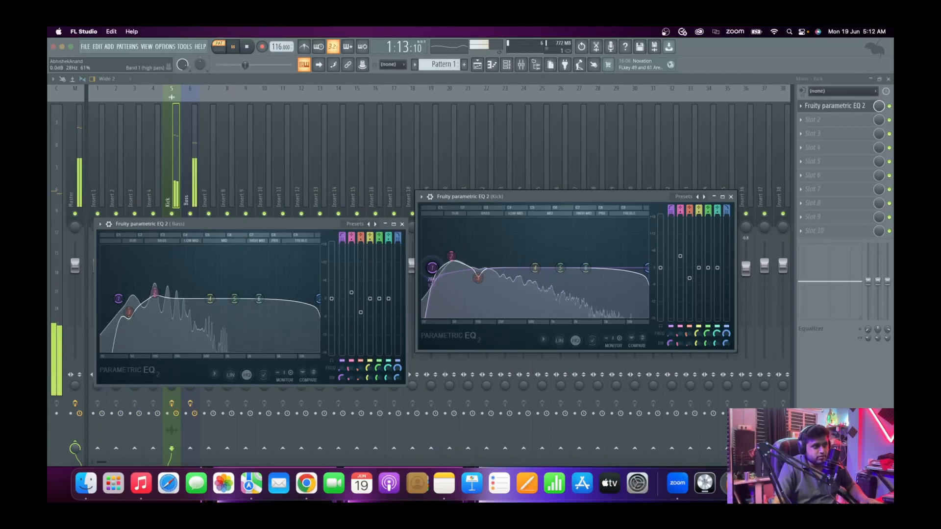
key("space")
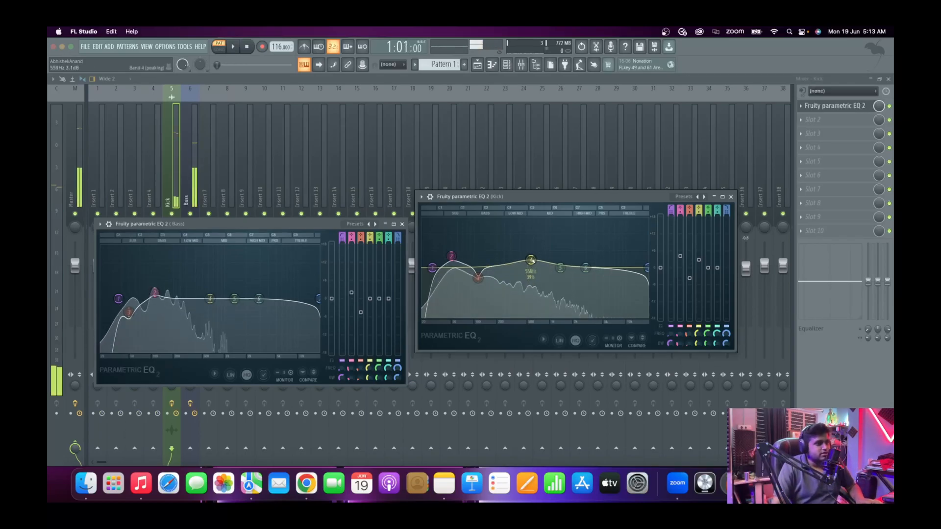
Boost Kick EQ band 4 by about 12 dB at 1874 Hz and audition the pattern.
left_click_drag(535, 268, 570, 234)
key("space")
key("space")
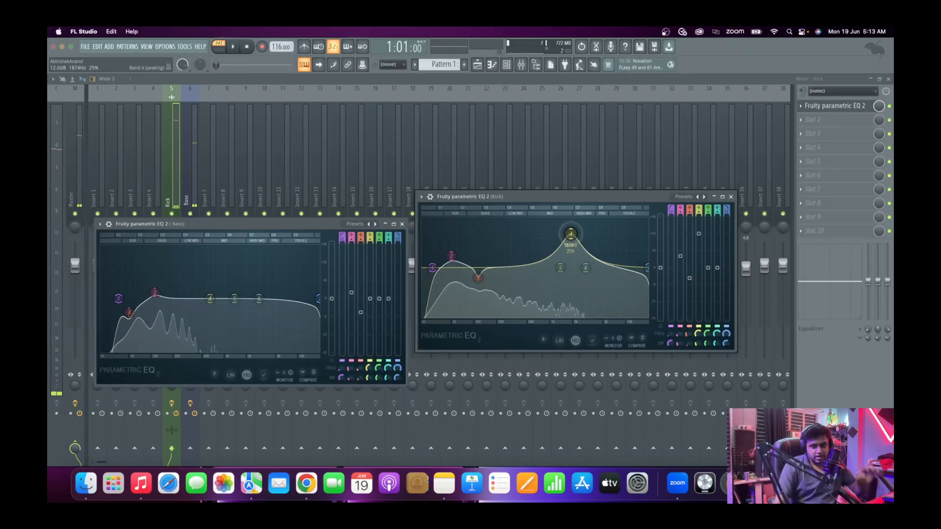
Reduce the Kick EQ band 4 boost to about 3.7 dB at 1510 Hz during playback.
key("space")
left_click_drag(570, 233, 564, 255)
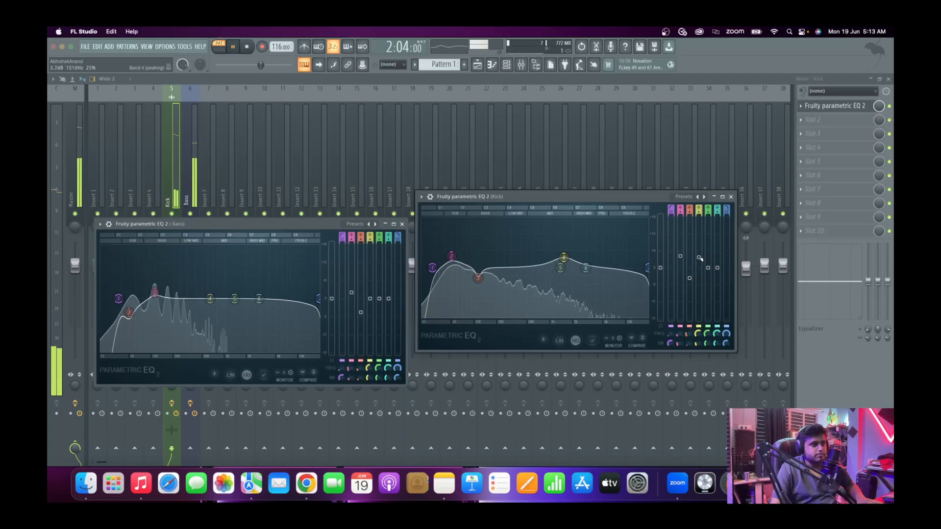
key("space")
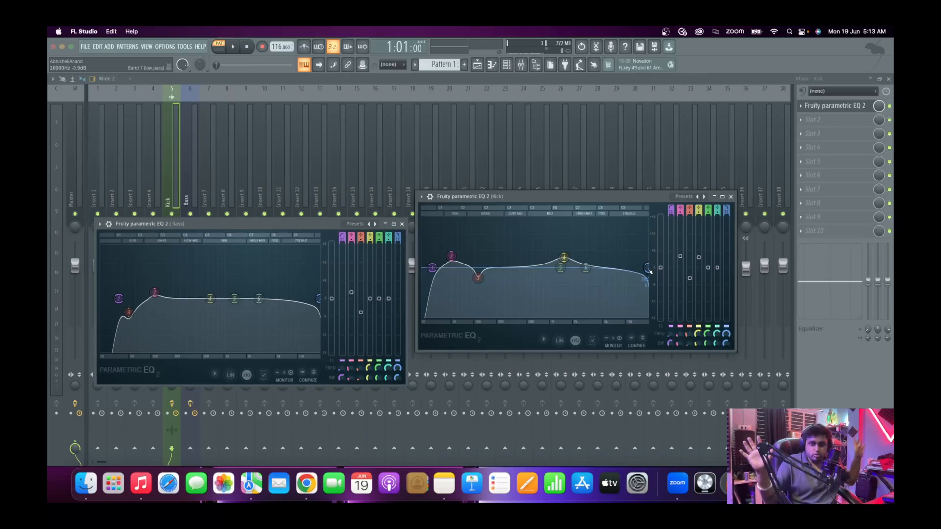
Close both EQ windows and load Fruity Peak Controller into the Kick track's second effect slot.
left_click(402, 224)
left_click(731, 197)
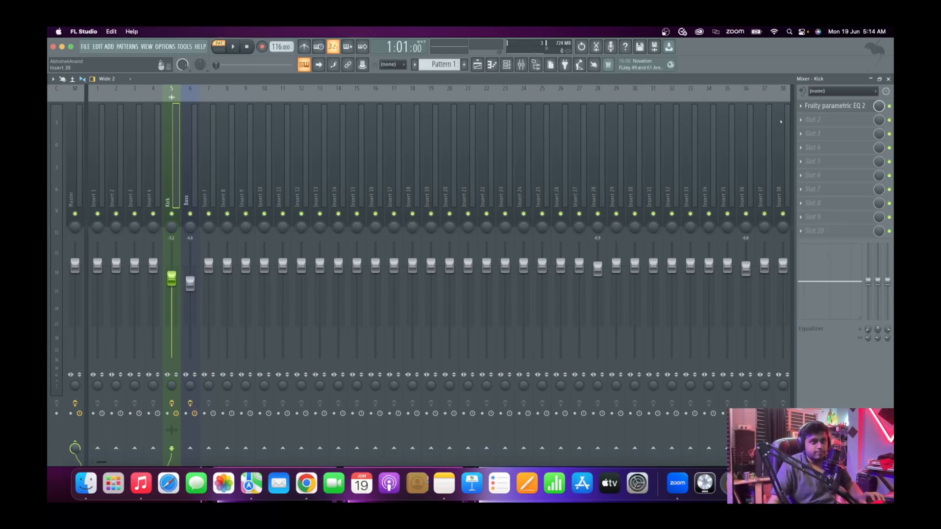
left_click(817, 120)
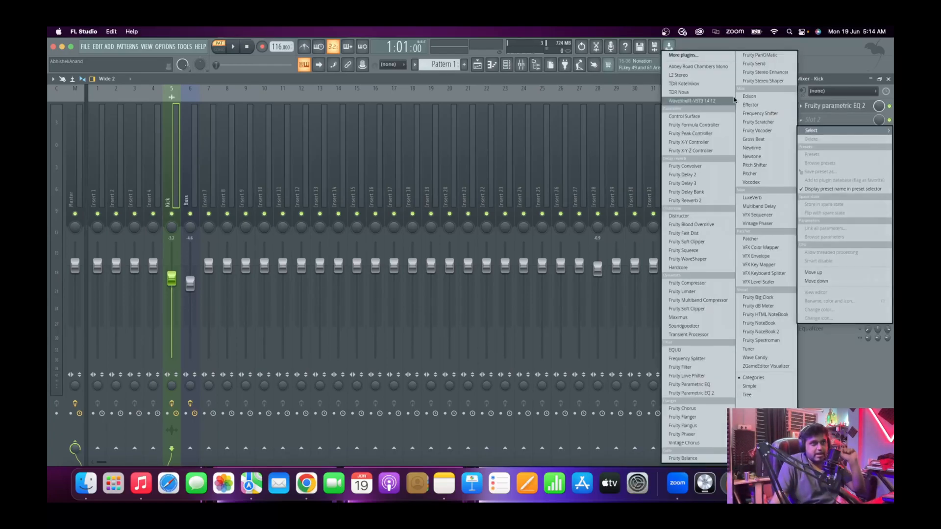
left_click(698, 54)
type("peak")
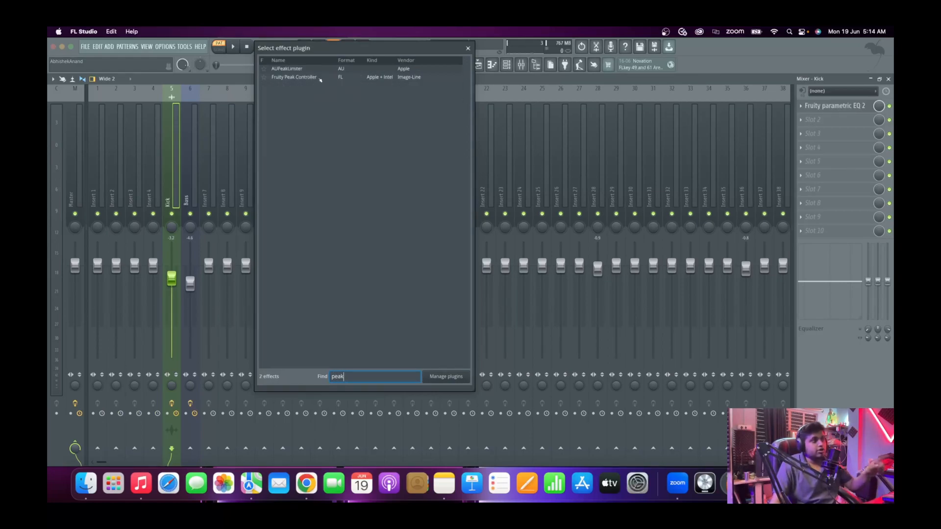
double_click(294, 77)
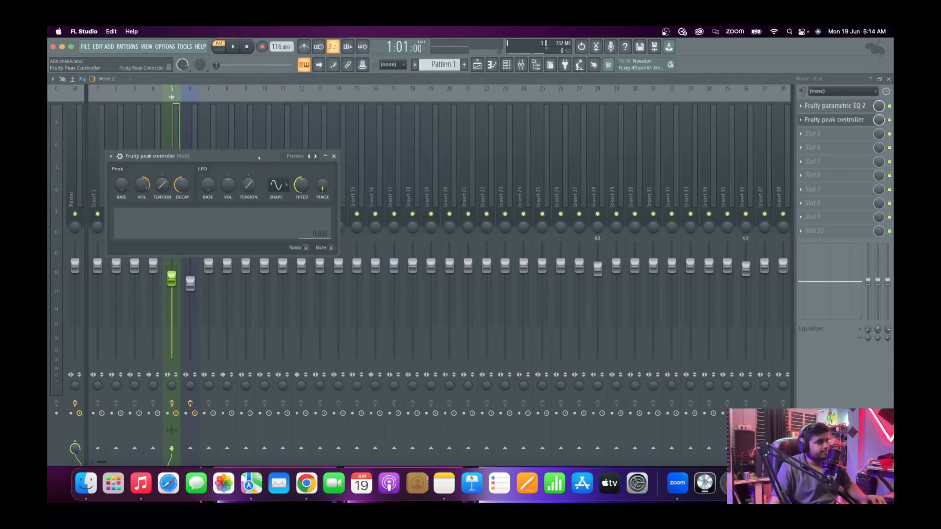
Move the Fruity Peak Controller window toward the middle of the mixer and raise its peak base level to 50%.
left_click_drag(363, 195, 464, 174)
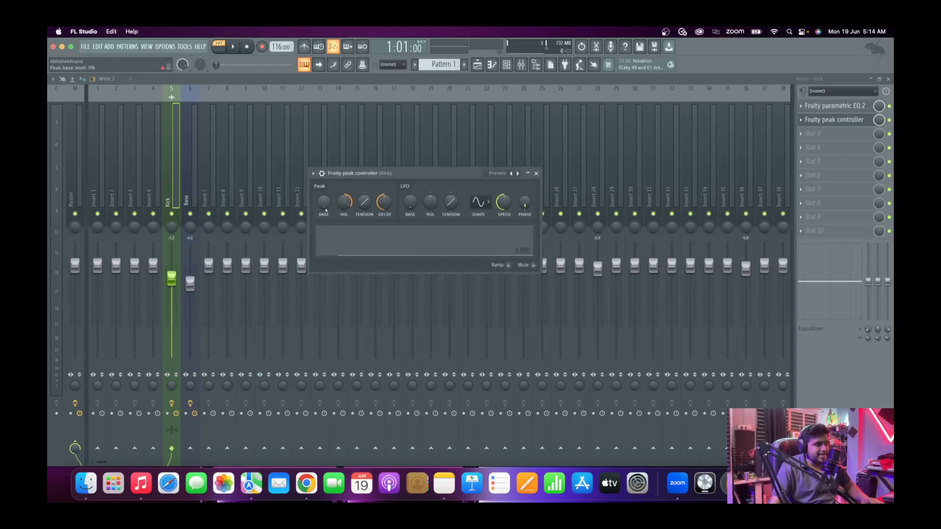
left_click_drag(322, 202, 323, 194)
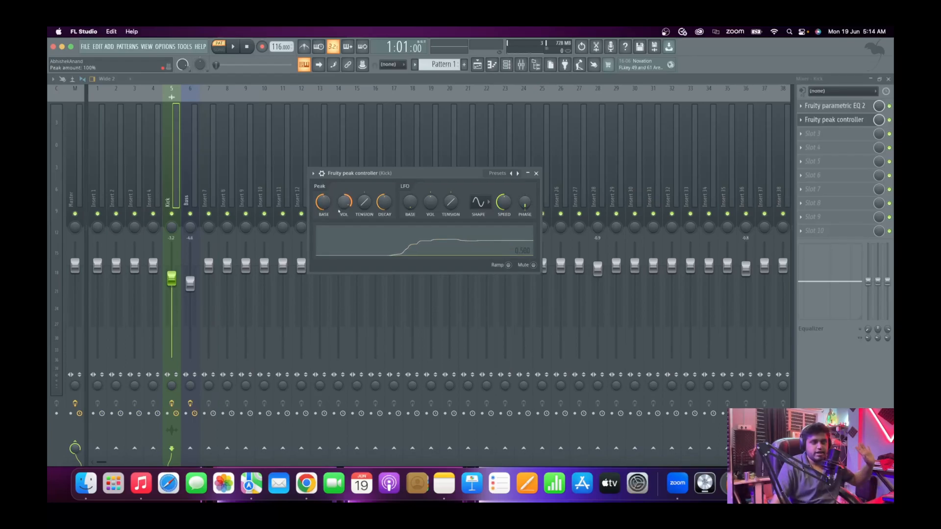
Load a second Fruity Parametric EQ 2 into the Bass track's second effect slot and move its window clear of the Bass fader.
left_click(189, 199)
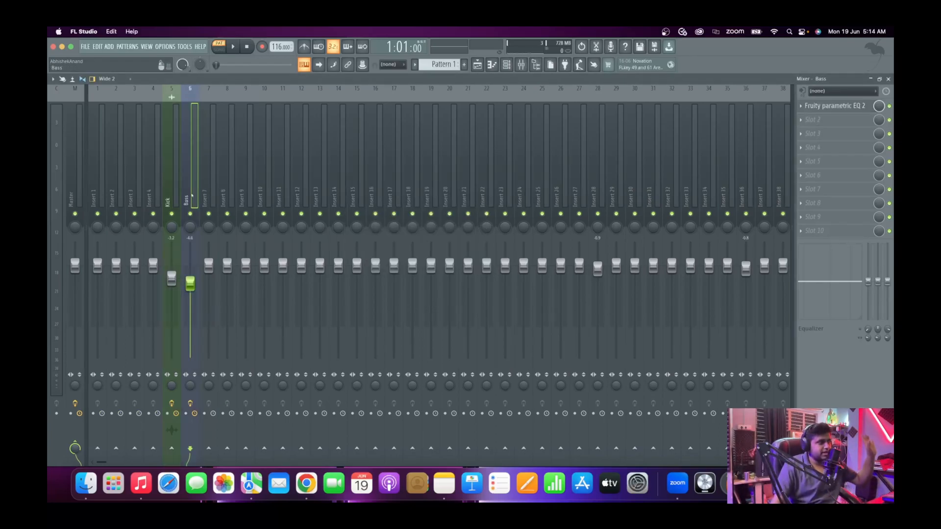
left_click(823, 123)
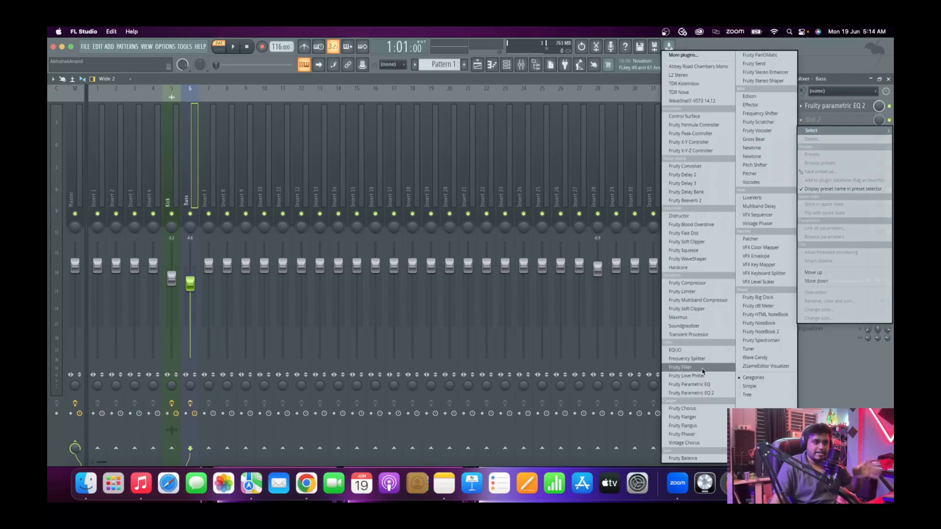
left_click(695, 393)
left_click_drag(246, 113, 515, 196)
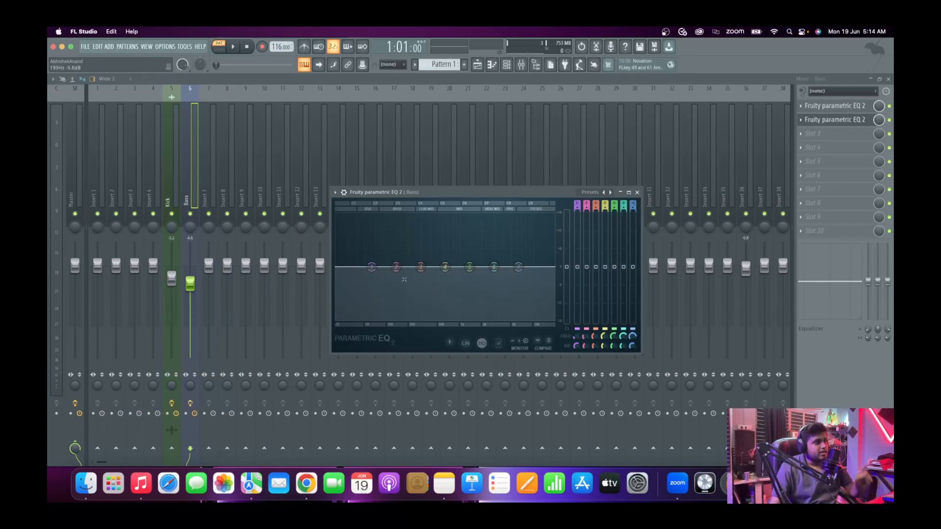
Check the frequency of the Kick EQ's low-end boost.
left_click(168, 201)
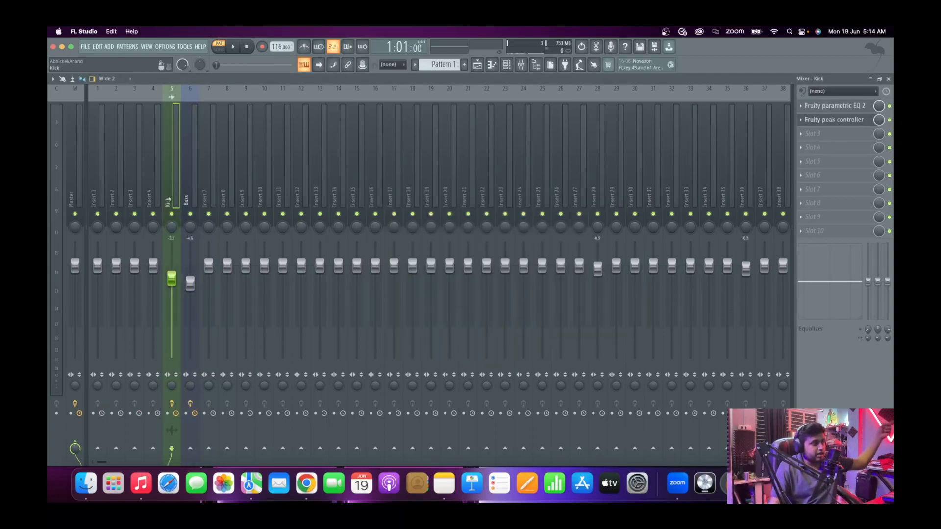
left_click(839, 107)
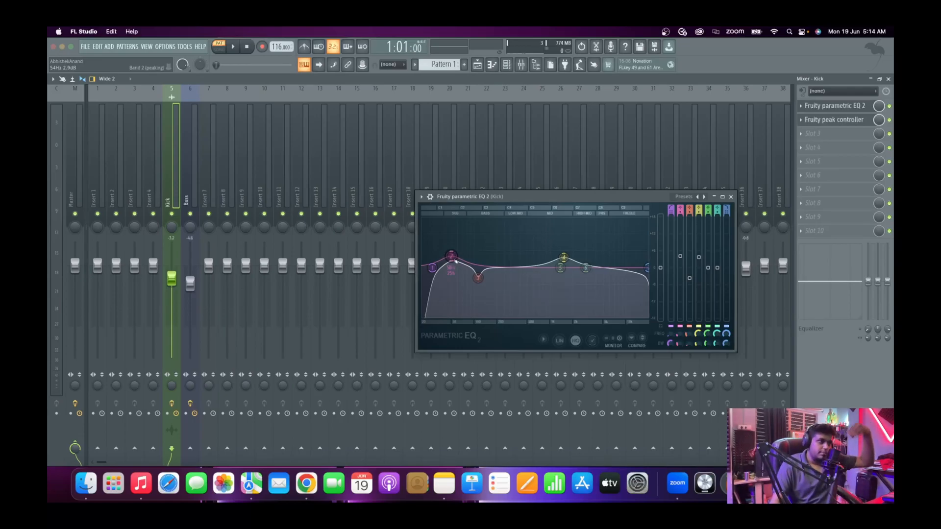
left_click(730, 196)
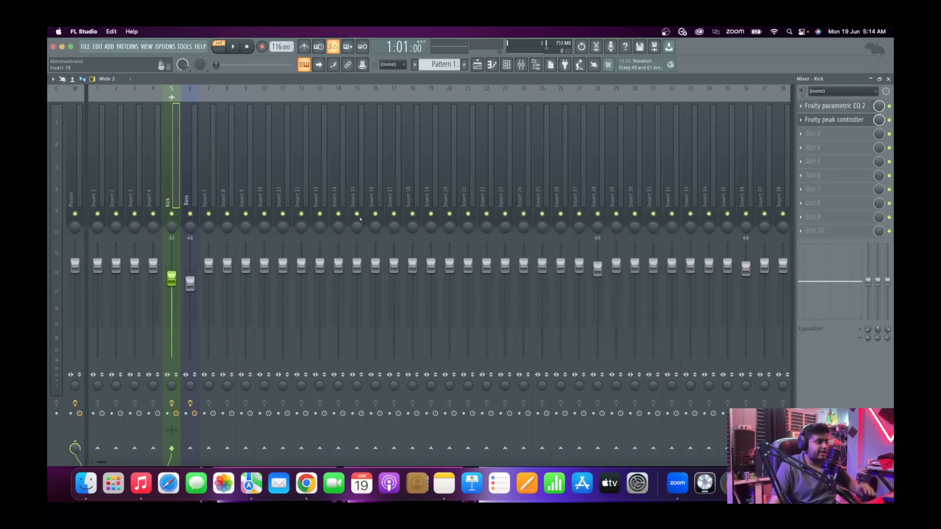
Move band 1 of the second Bass EQ to about 51 Hz.
key("Right")
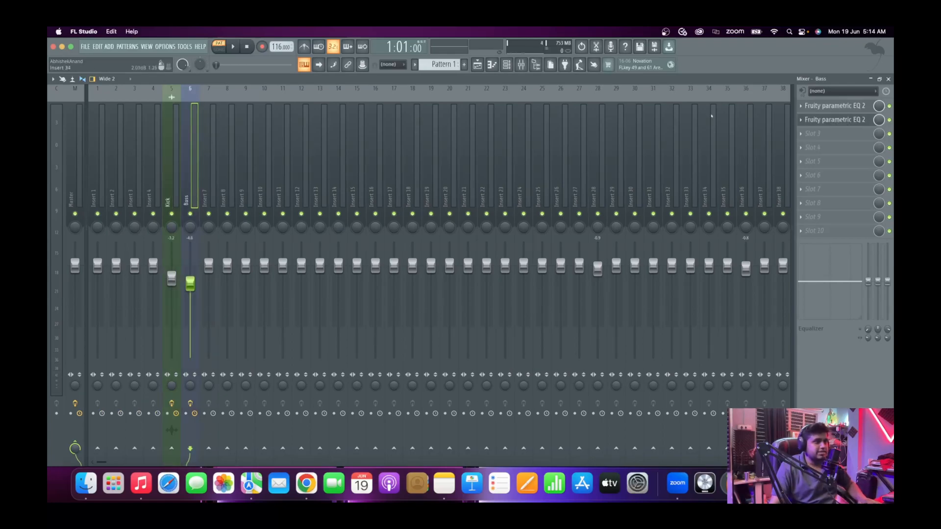
left_click(836, 121)
left_click_drag(396, 268, 367, 267)
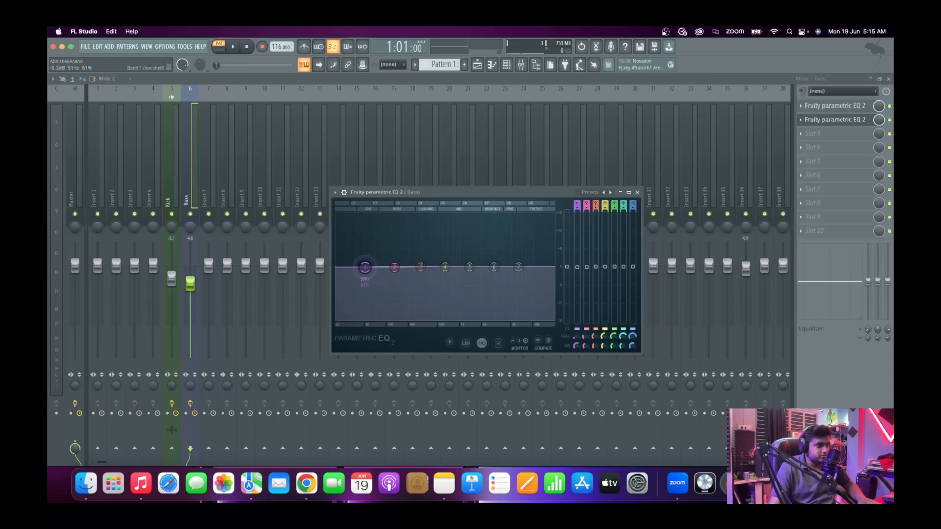
Try lowering the band 1 level of the second Bass EQ, then restore it.
right_click(579, 269)
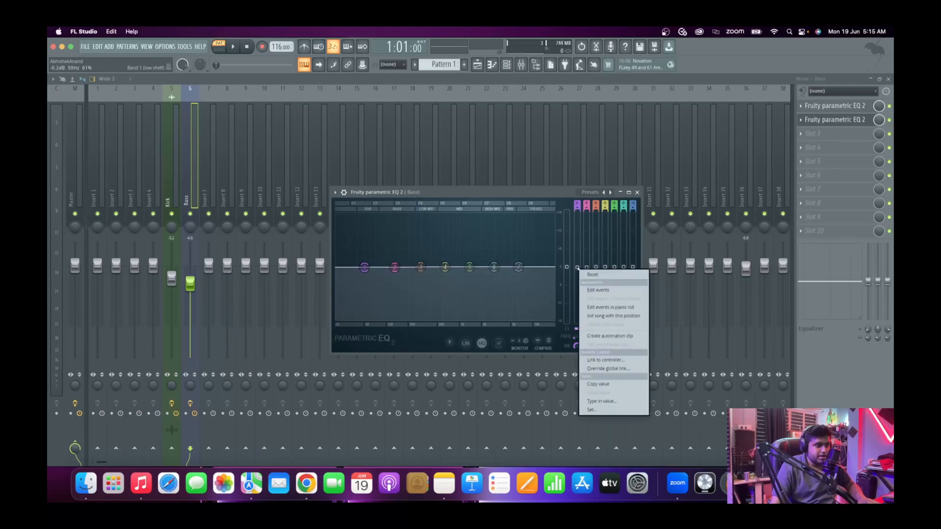
left_click(577, 267)
left_click_drag(578, 267, 577, 287)
right_click(577, 286)
left_click(582, 290)
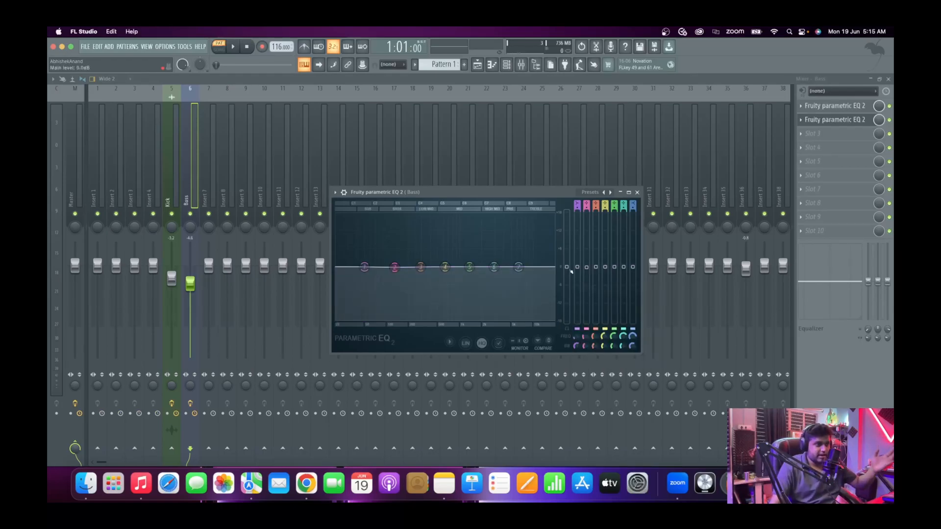
Link the second Bass EQ's band 1 level to Peak ctrl - Peak with the Inverted mapping formula and audition the pattern.
right_click(578, 268)
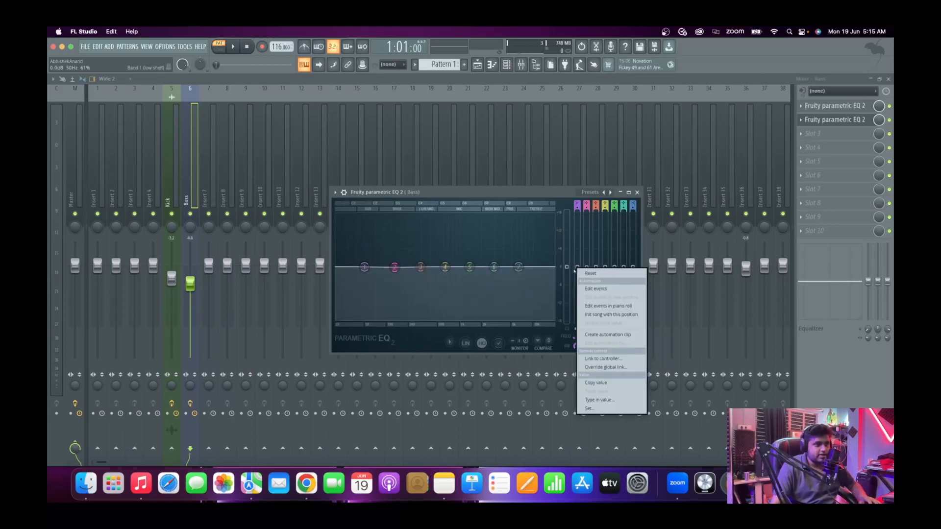
left_click(601, 358)
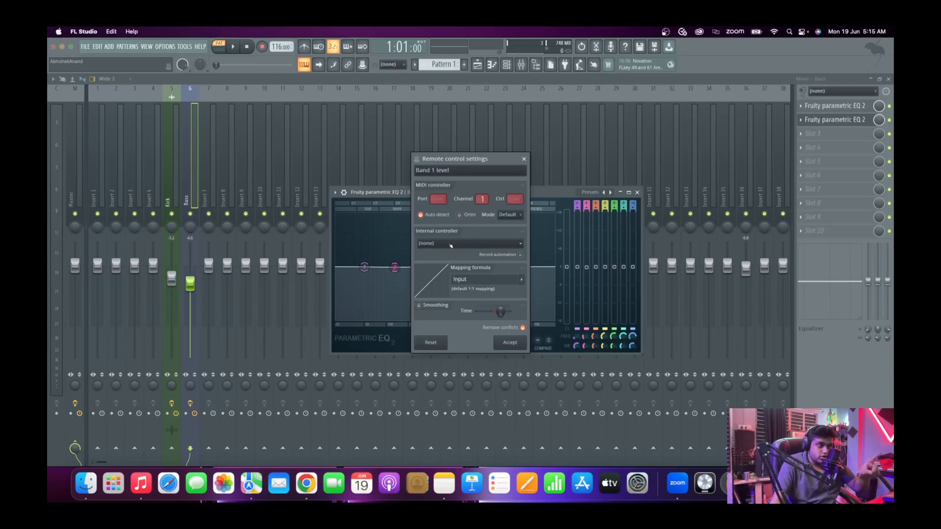
left_click(450, 244)
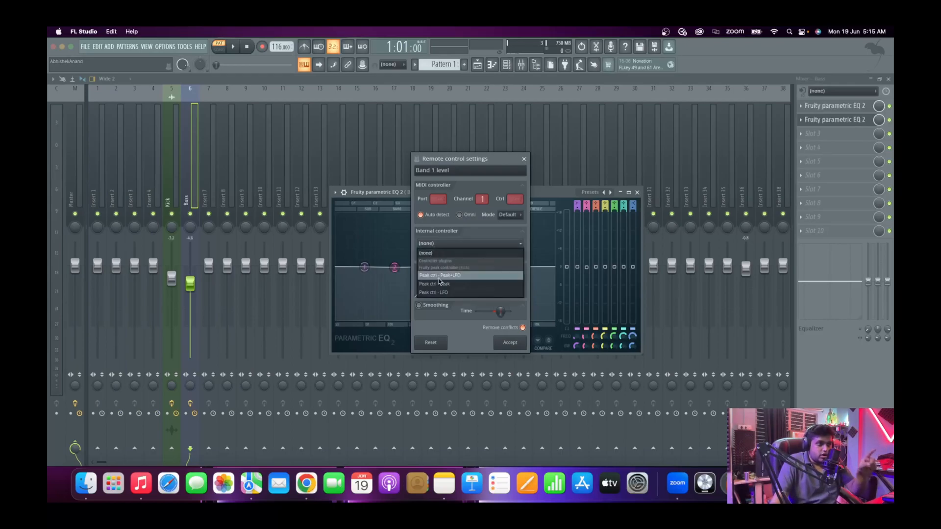
left_click(468, 285)
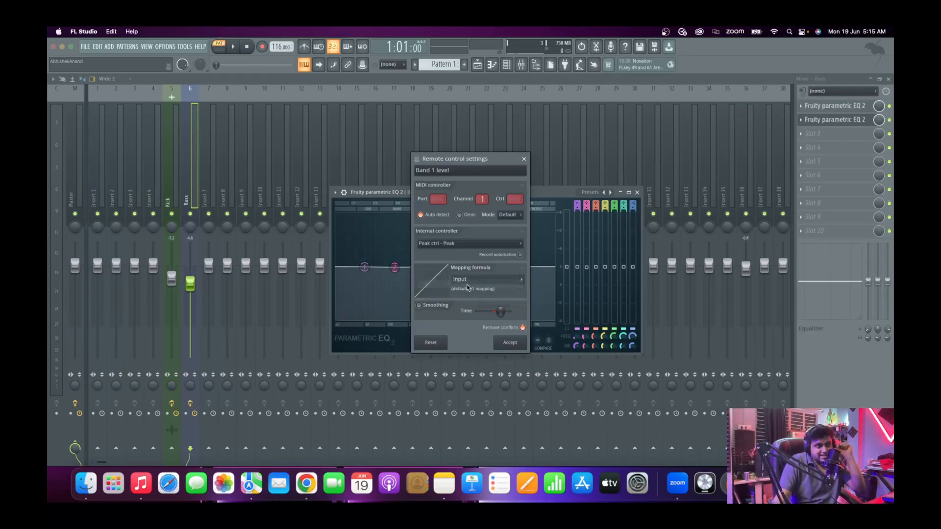
left_click(522, 281)
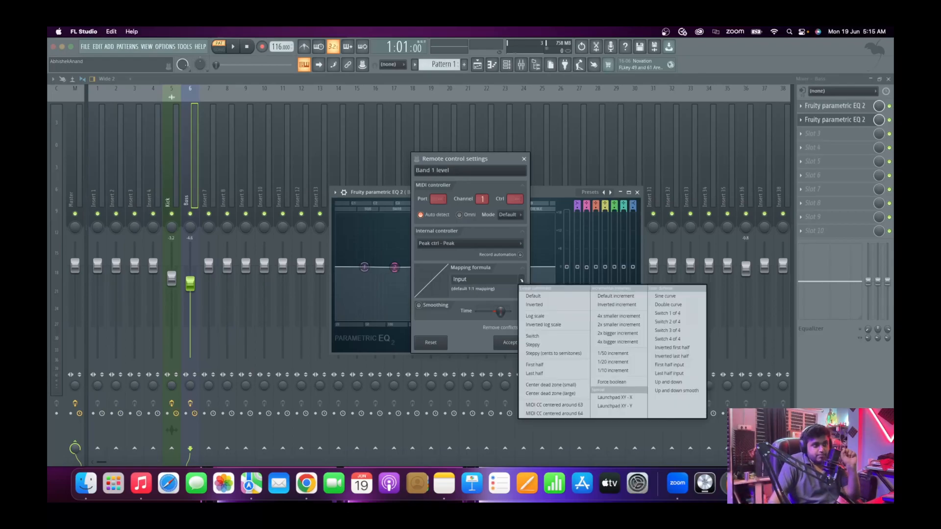
left_click(533, 305)
left_click(512, 346)
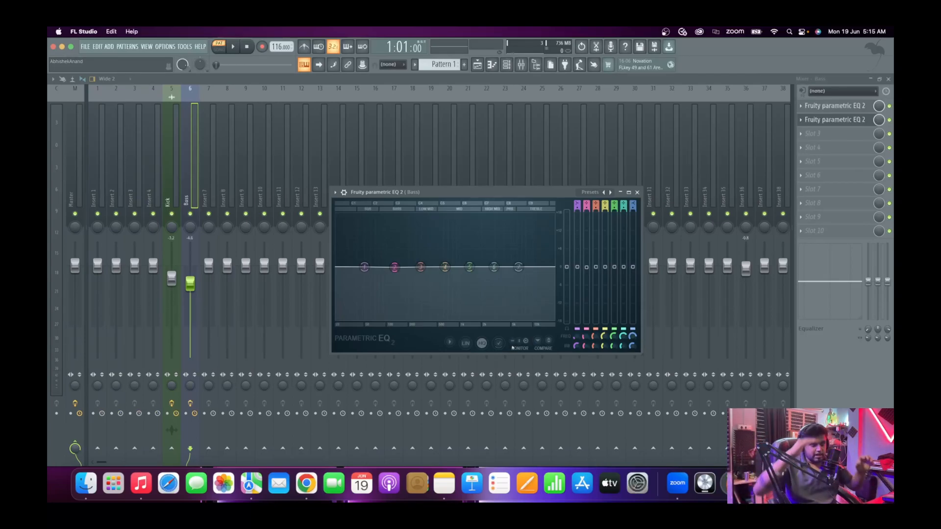
key("space")
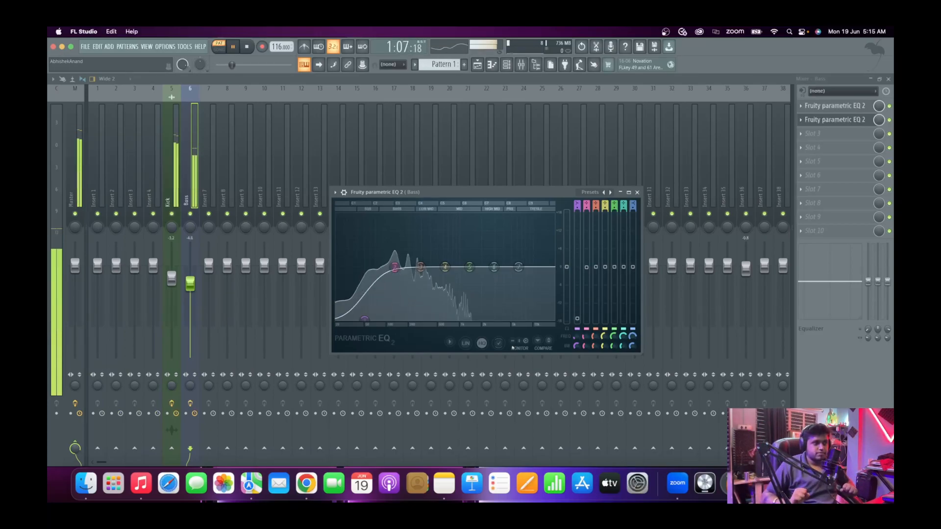
key("space")
Detach the second Bass EQ's window and open the Kick's Fruity Peak Controller alongside it.
left_click(170, 190)
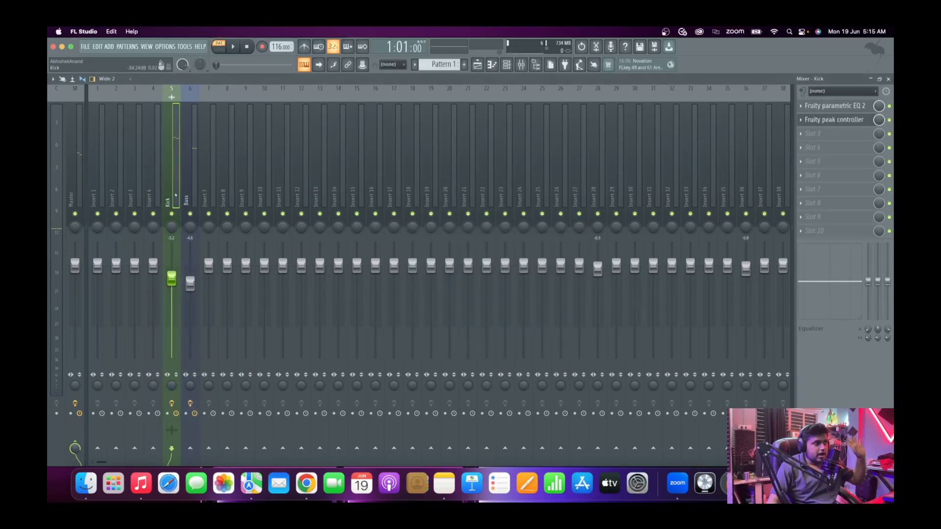
left_click(198, 197)
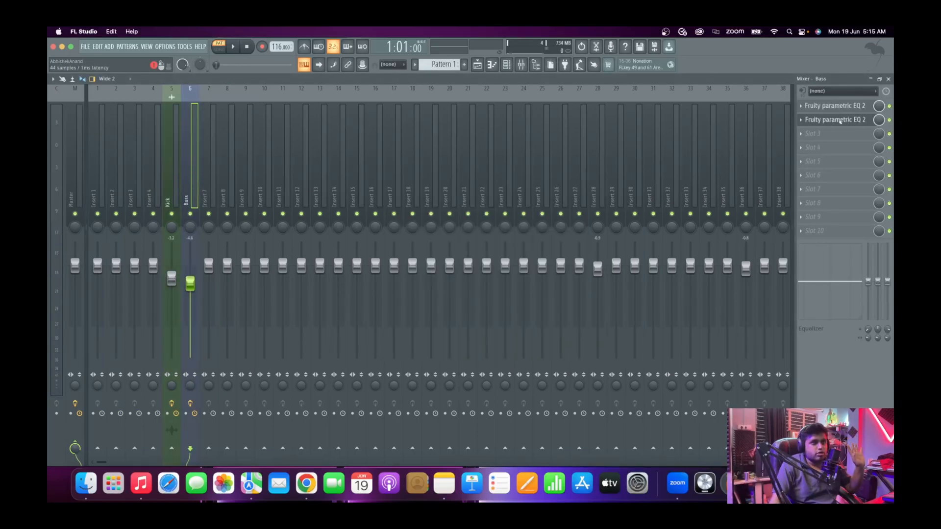
left_click(835, 120)
left_click(335, 192)
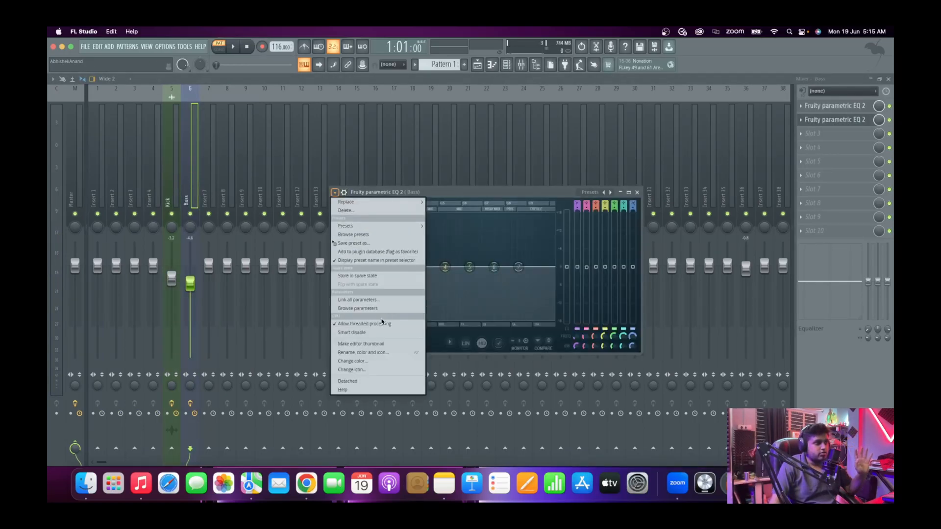
left_click(375, 382)
left_click(170, 190)
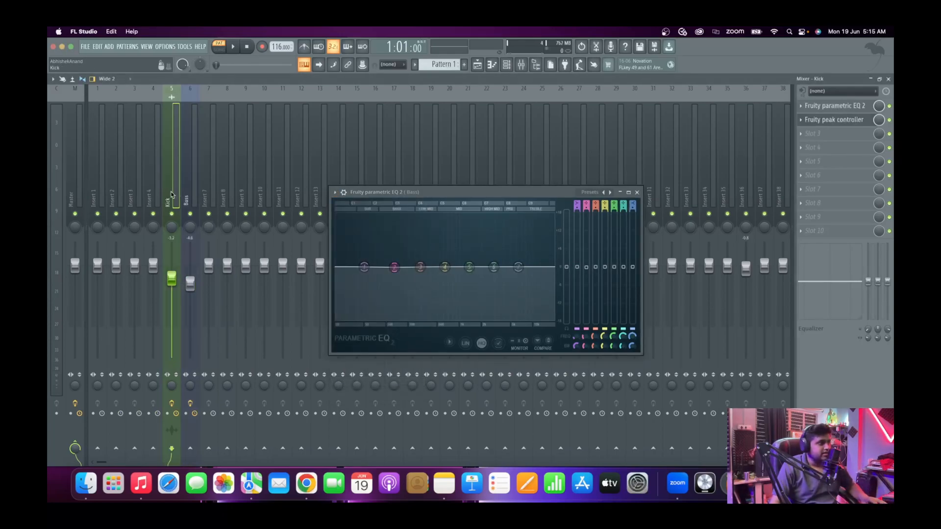
left_click(829, 122)
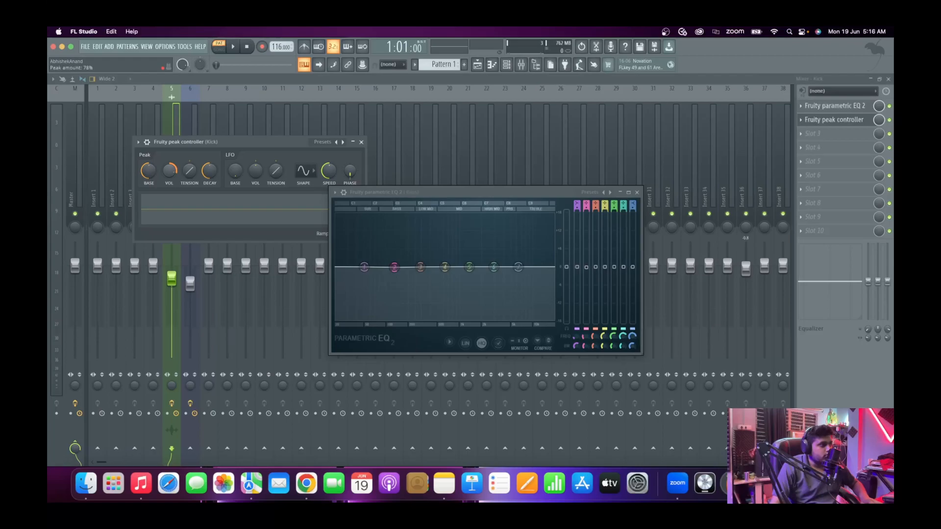
Lower the Kick peak controller's peak amount to 32% while auditioning the pattern.
key("space")
mouse_move(169, 170)
left_mouse_down()
mouse_move(169, 196)
mouse_move(172, 176)
left_mouse_up()
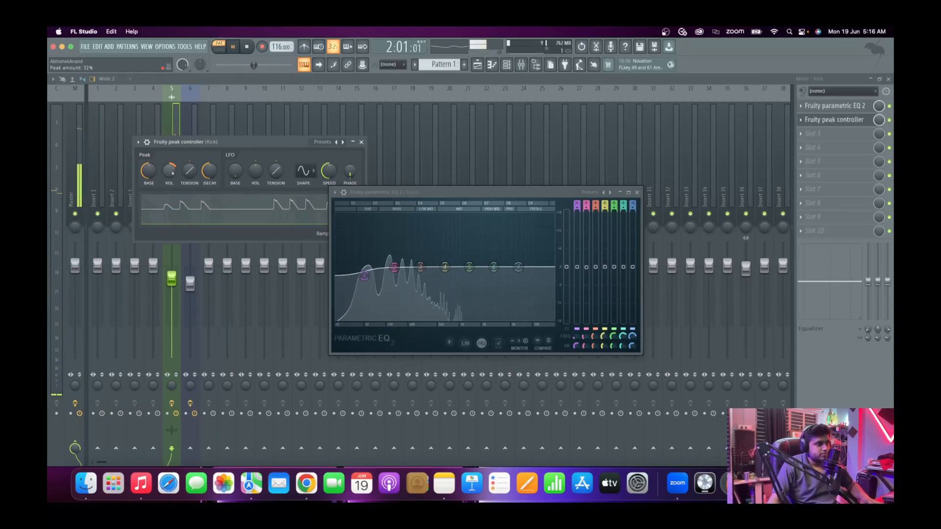
key("space")
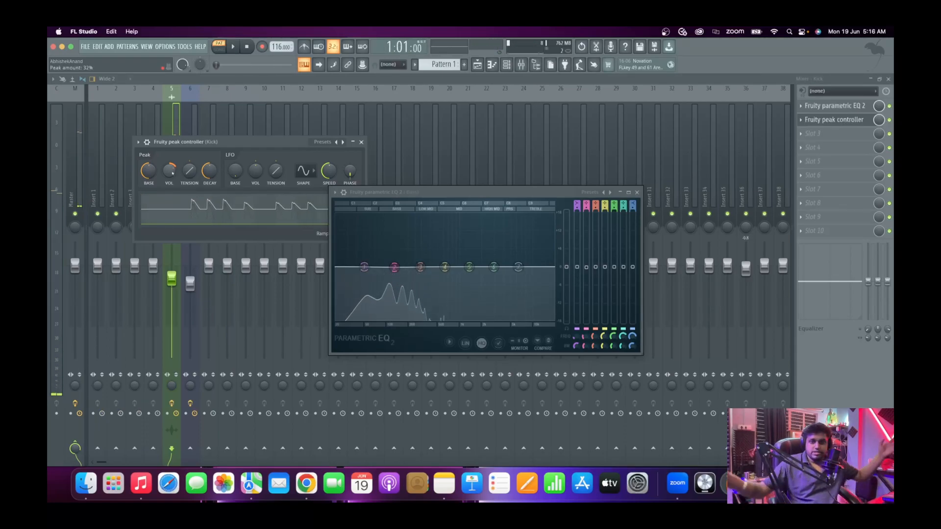